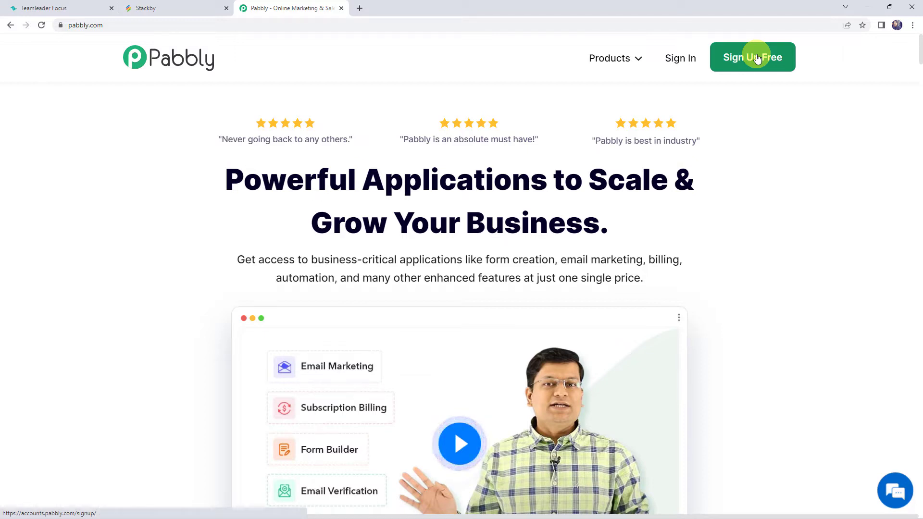
# Sign in and open Pabbly Connect from the account's list of apps
pyautogui.click(689, 61)
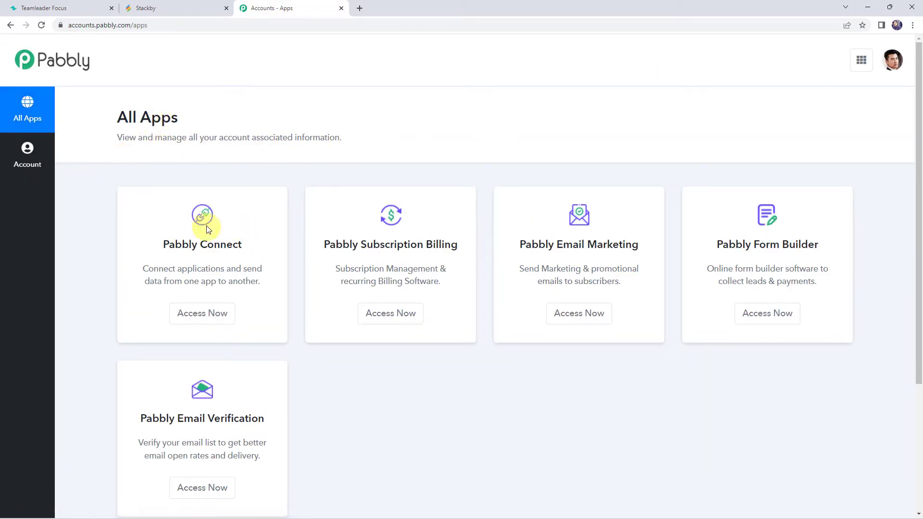
pyautogui.click(199, 314)
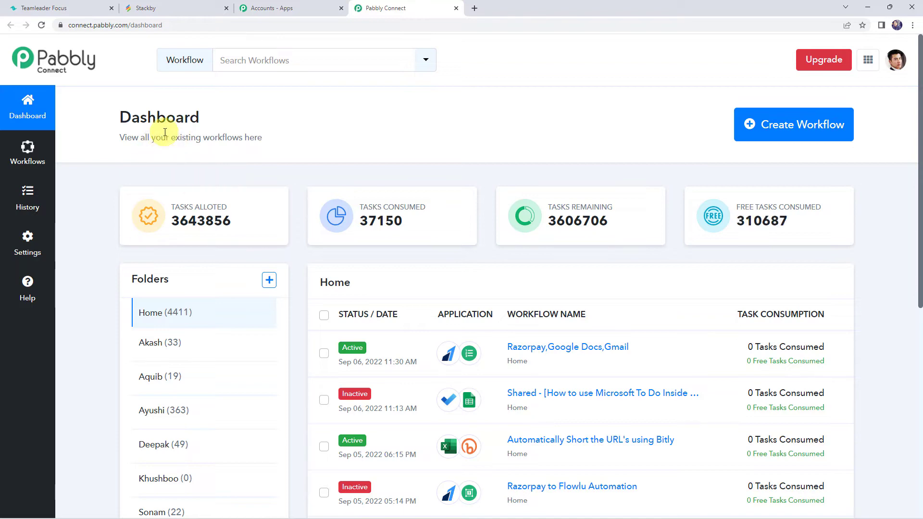
# Create a new workflow named "Add Contacts from Teamleader CRM to Stackby"
pyautogui.scroll(-5, 421, 298)
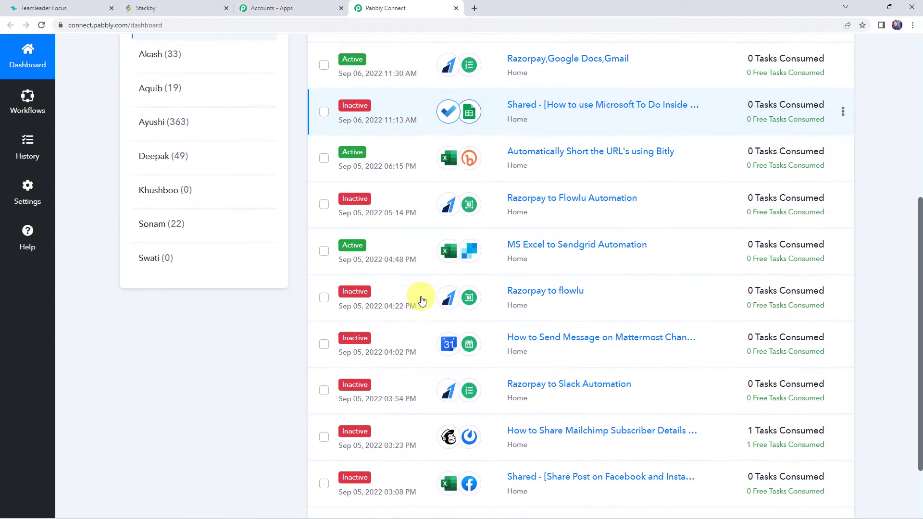
pyautogui.scroll(4, 420, 299)
pyautogui.scroll(1, 422, 299)
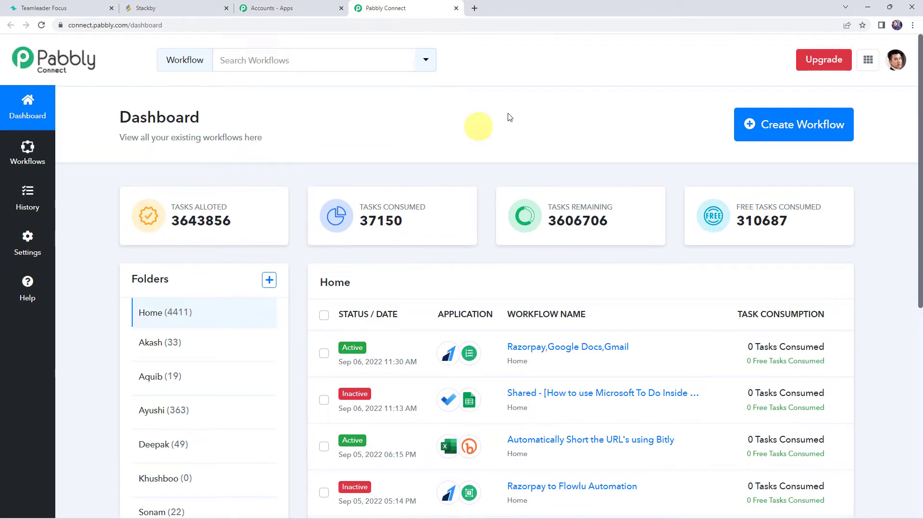
pyautogui.click(792, 131)
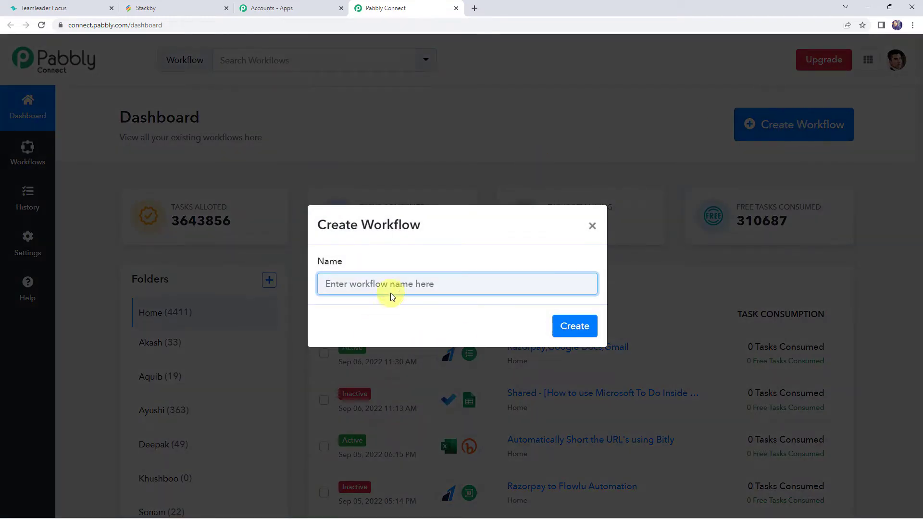
pyautogui.write('Add Contacts from Teamleader CRM to Stackby')
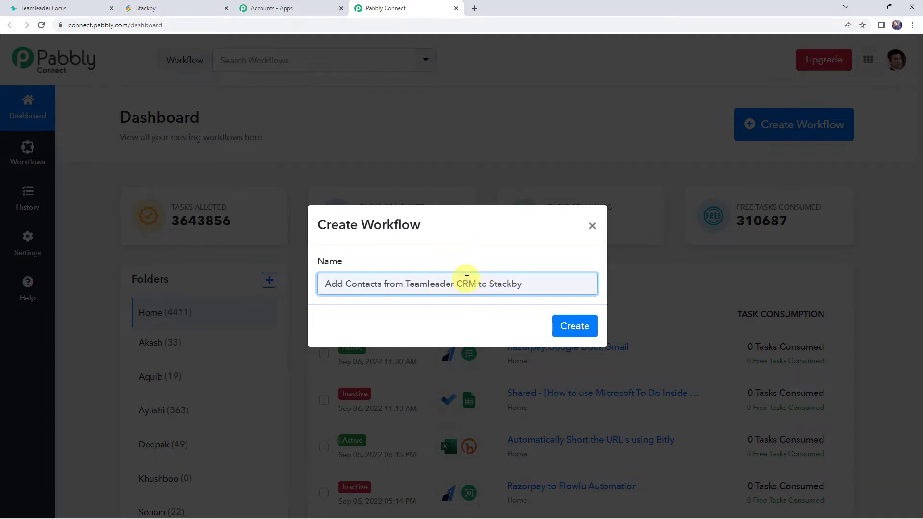
pyautogui.click(574, 324)
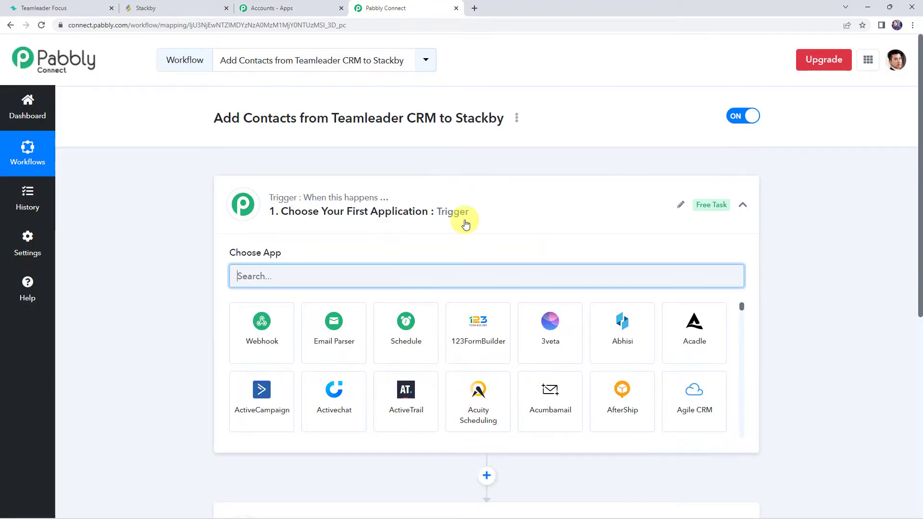
# Set the trigger application to Teamleader with the New Contact trigger event
pyautogui.click(465, 223)
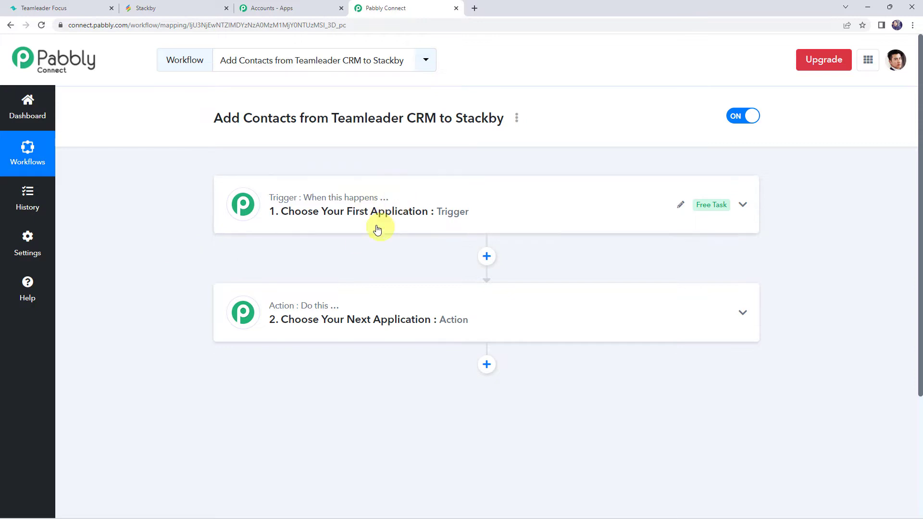
pyautogui.click(413, 210)
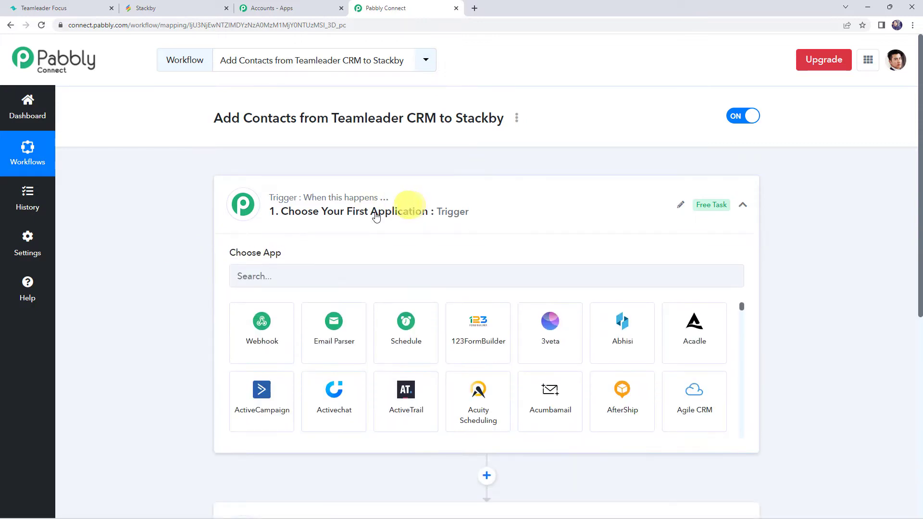
pyautogui.click(269, 274)
pyautogui.write('teaml')
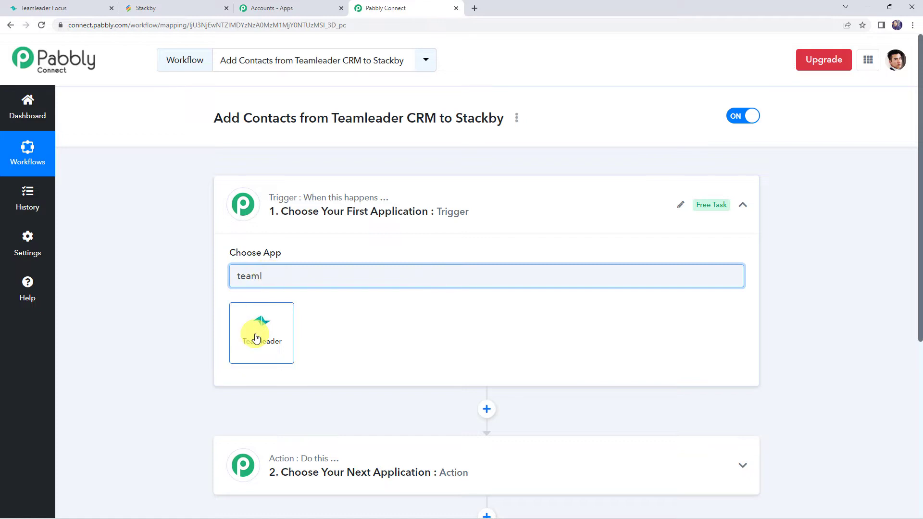
pyautogui.click(255, 338)
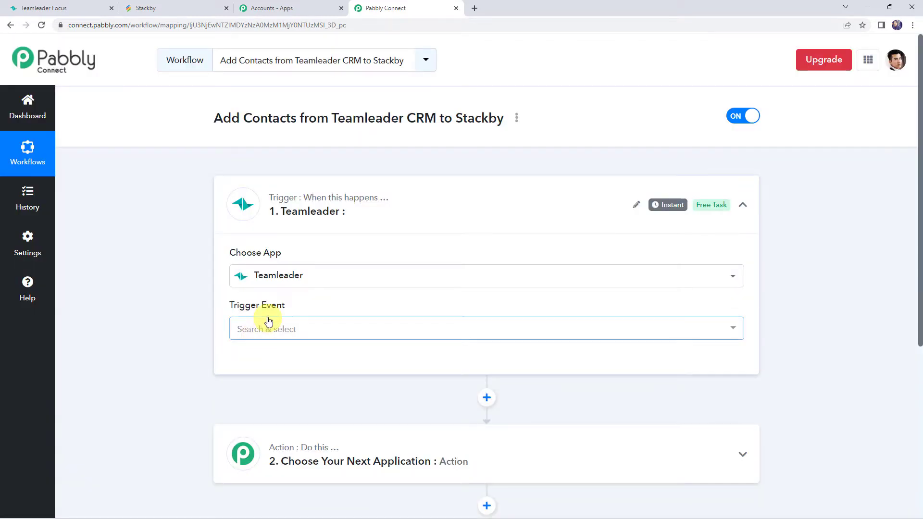
pyautogui.click(268, 321)
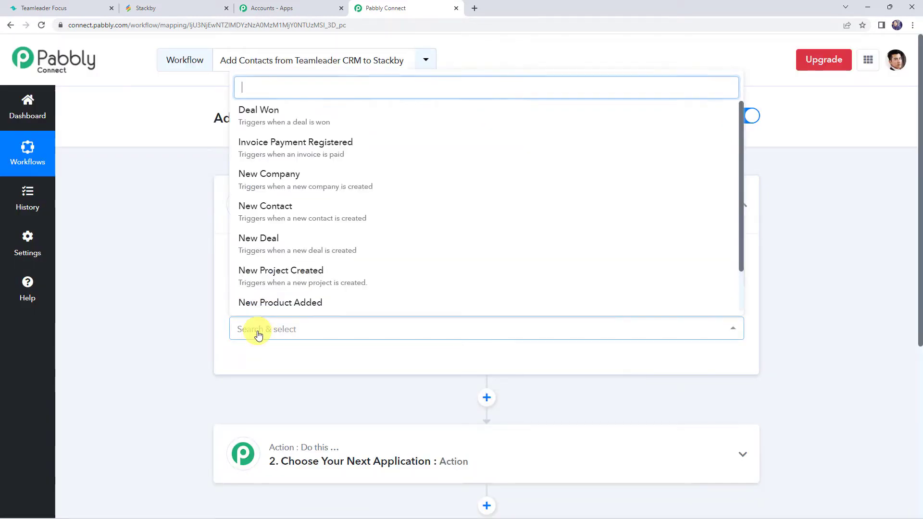
pyautogui.click(278, 208)
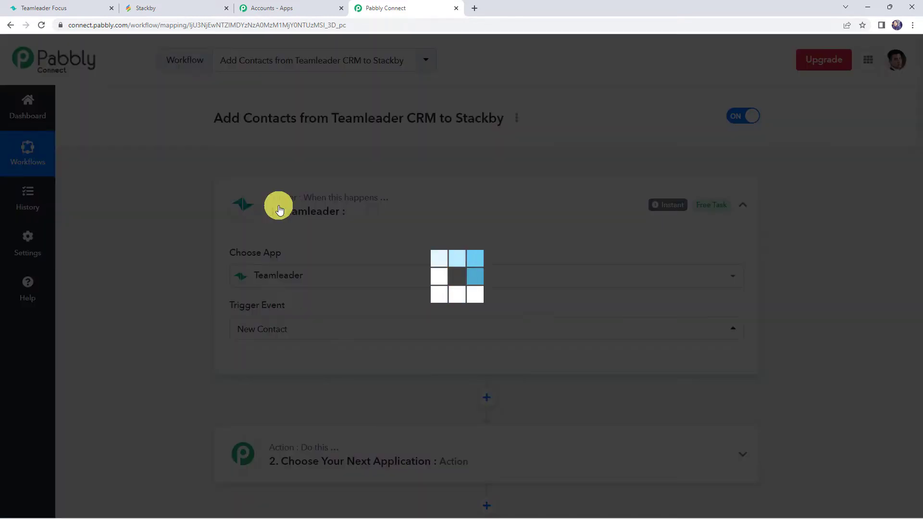
# Connect a new Teamleader account connection to the trigger, then save and send a test request
pyautogui.click(251, 361)
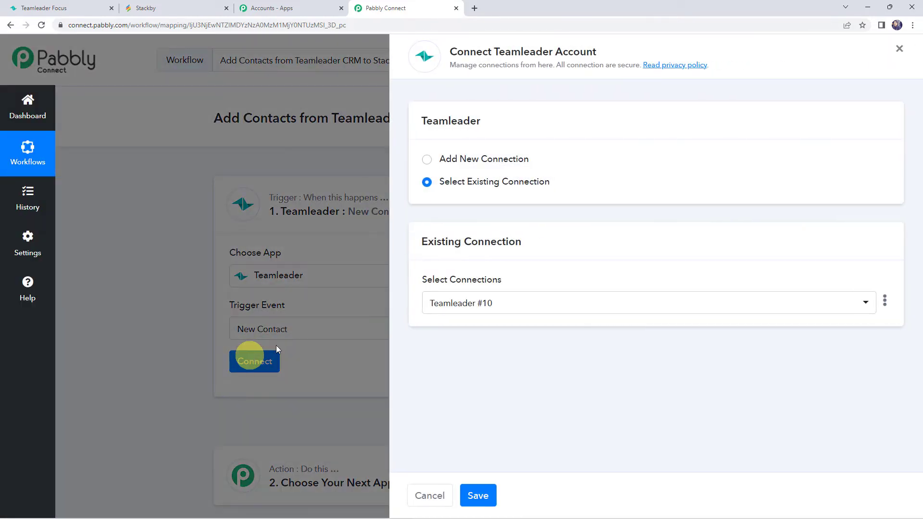
pyautogui.click(451, 158)
pyautogui.click(482, 287)
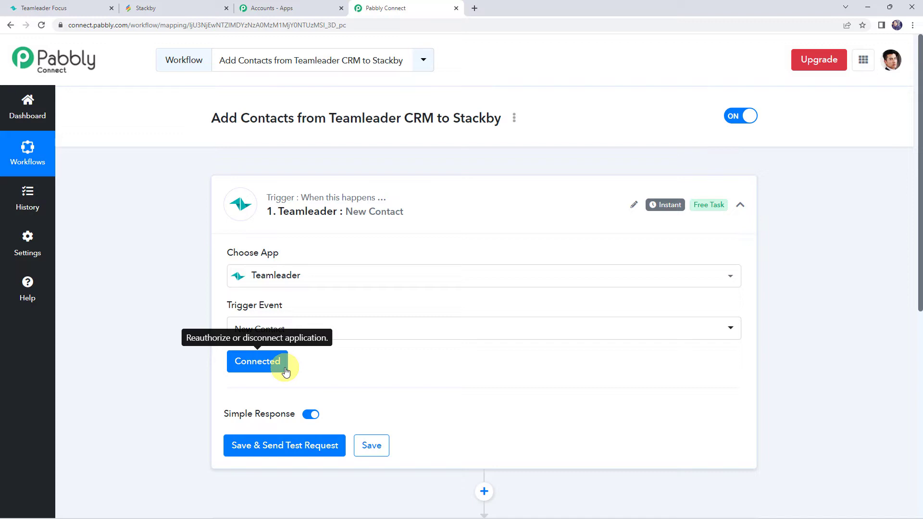
pyautogui.click(283, 446)
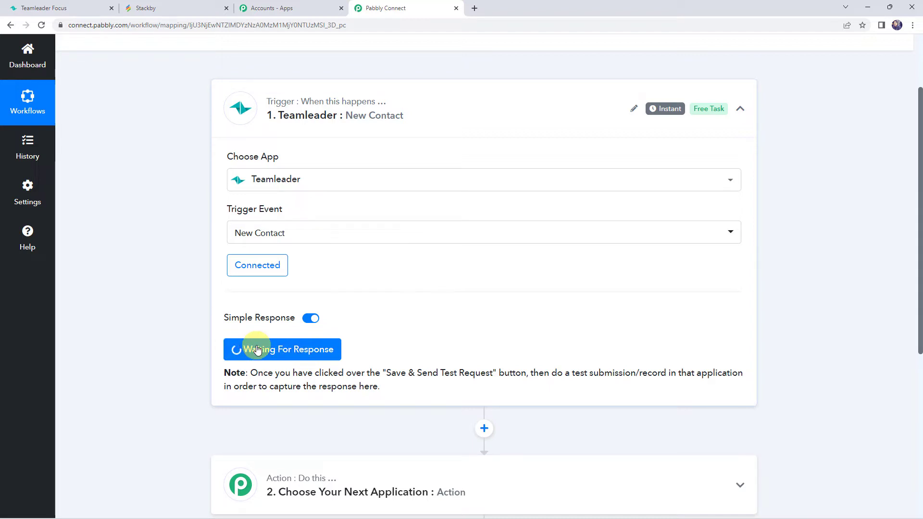
# Switch to Teamleader Focus and add a test contact named Demo Name with a sample email and phone number
pyautogui.click(75, 8)
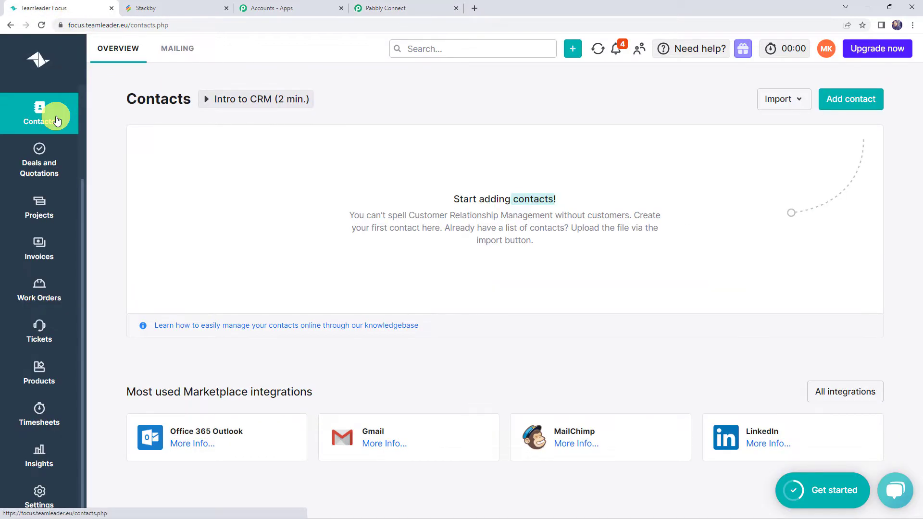
pyautogui.moveTo(512, 201); pyautogui.dragTo(503, 203)
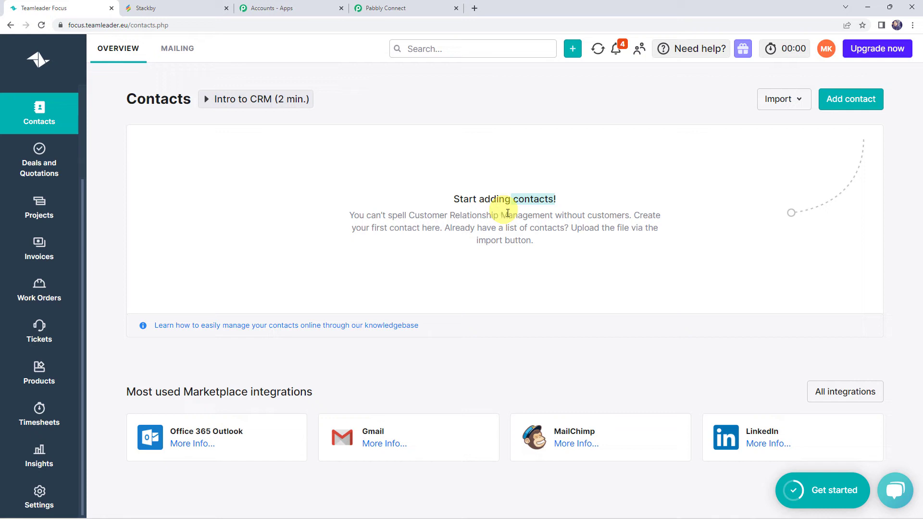
pyautogui.click(855, 101)
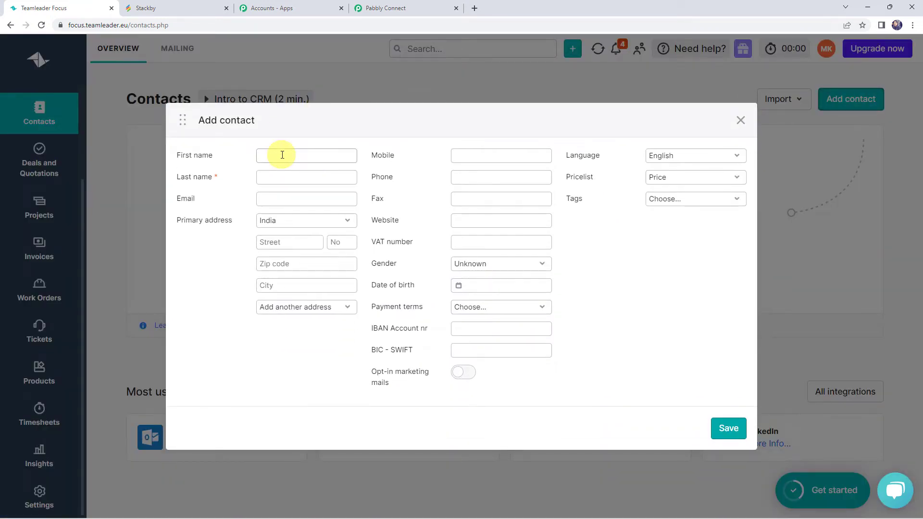
pyautogui.click(282, 154)
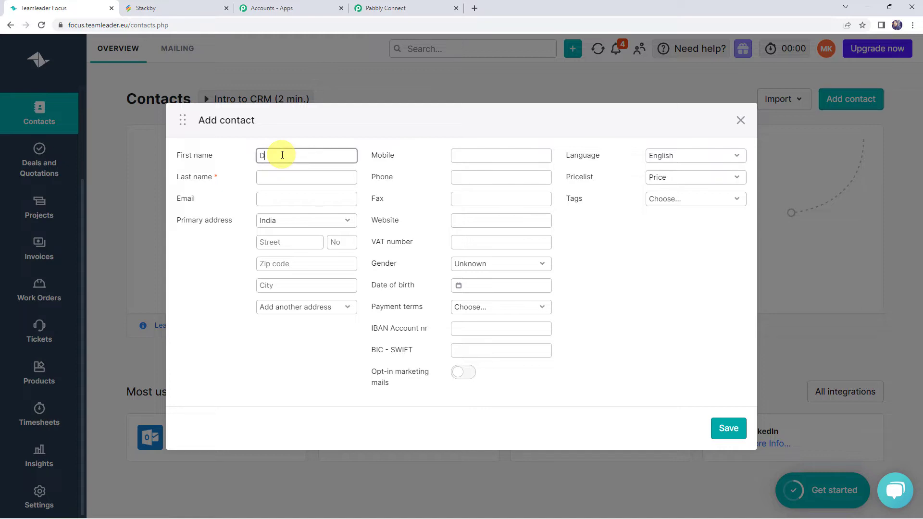
pyautogui.press('Tab')
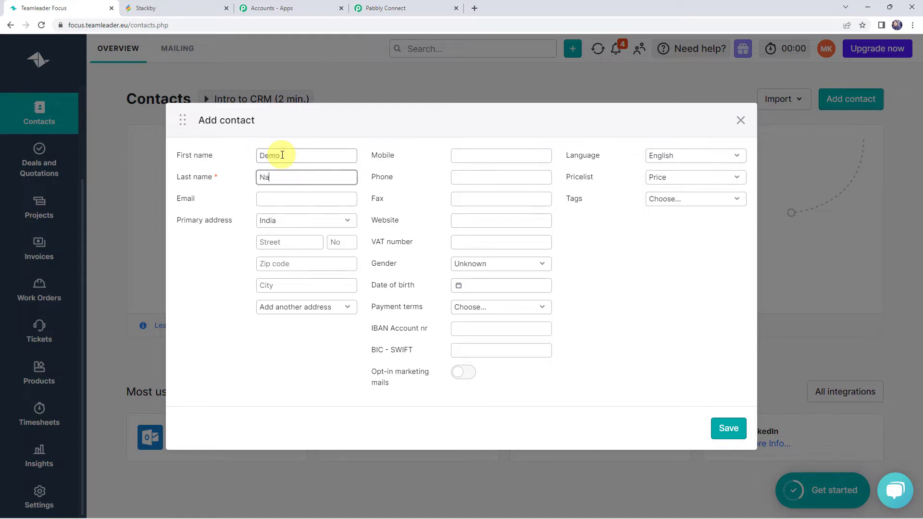
pyautogui.press('Tab')
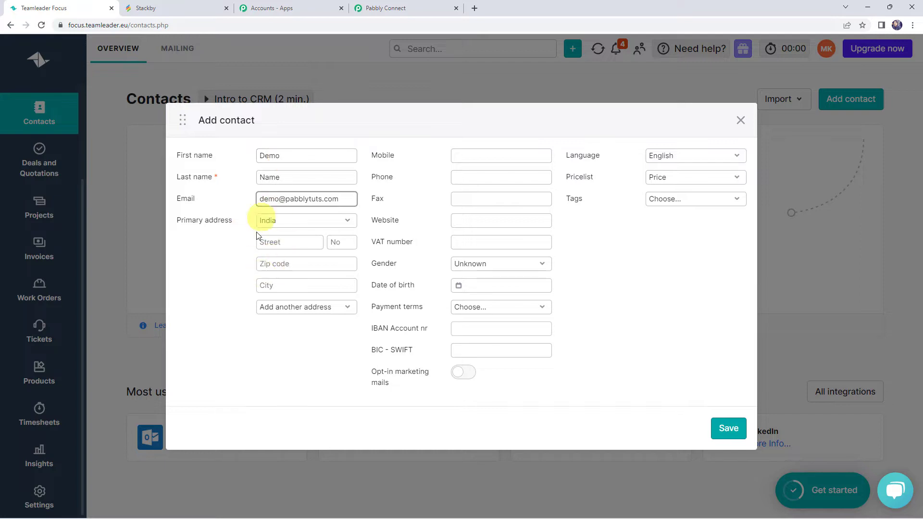
pyautogui.click(463, 171)
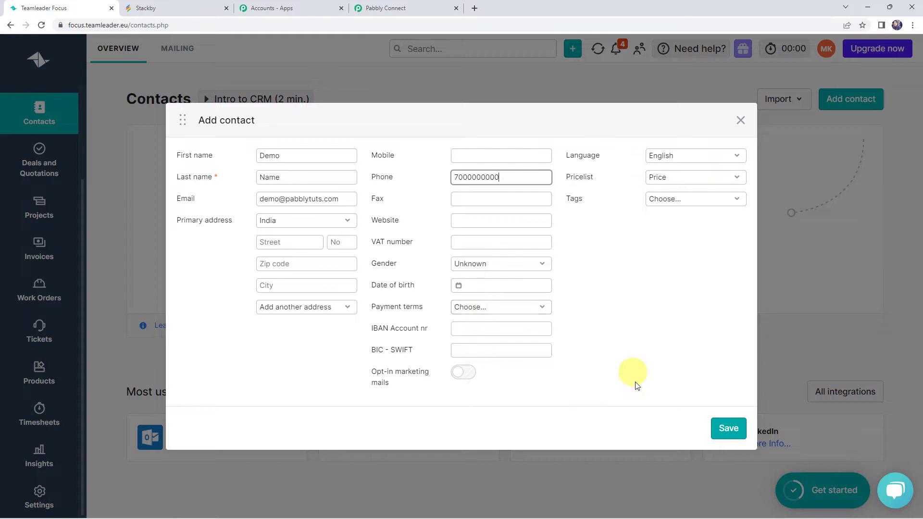
pyautogui.click(729, 430)
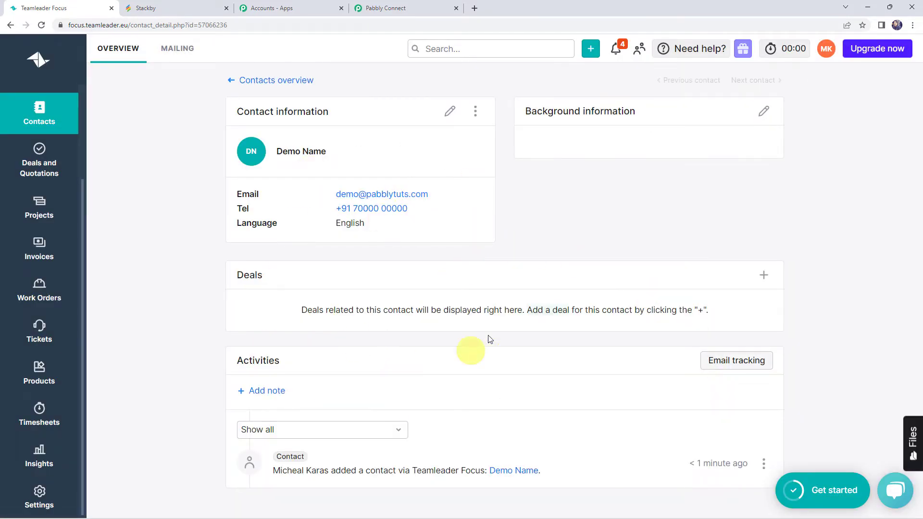
# Return to the workflow and examine the response fields captured from Teamleader
pyautogui.click(414, 8)
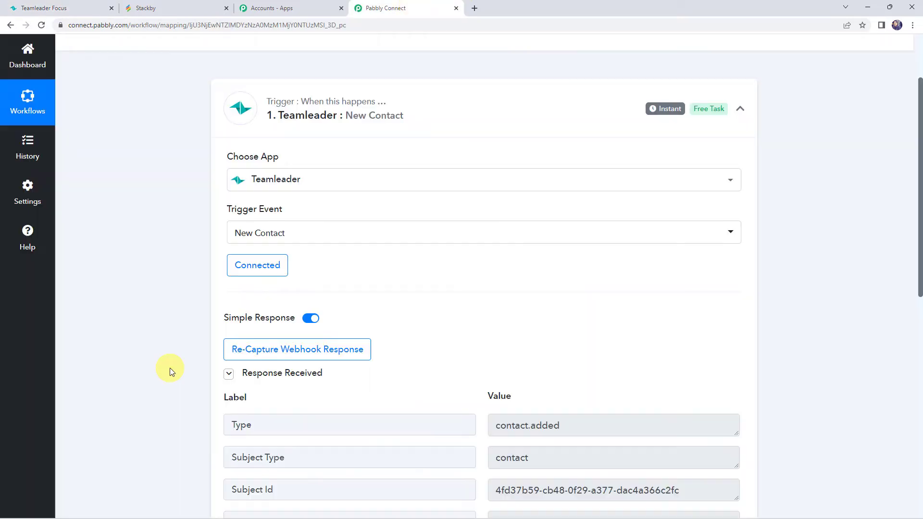
pyautogui.scroll(-4, 170, 368)
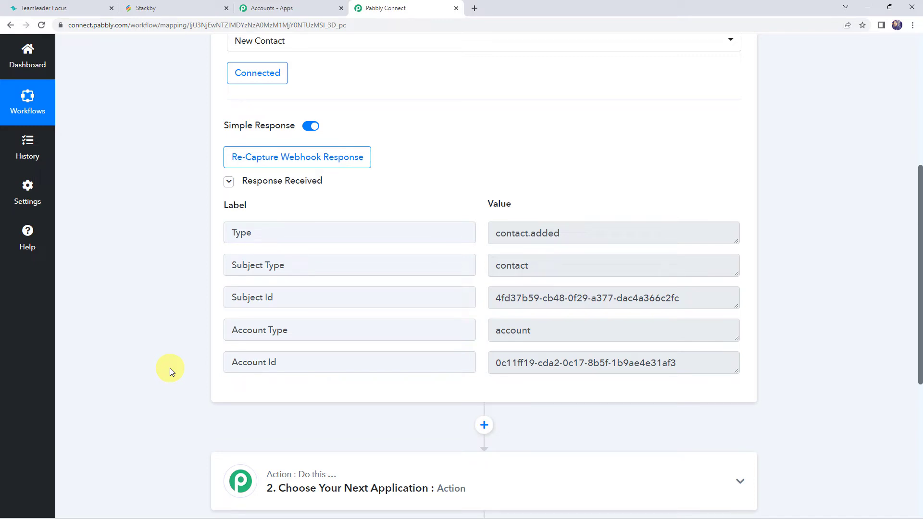
pyautogui.click(586, 237)
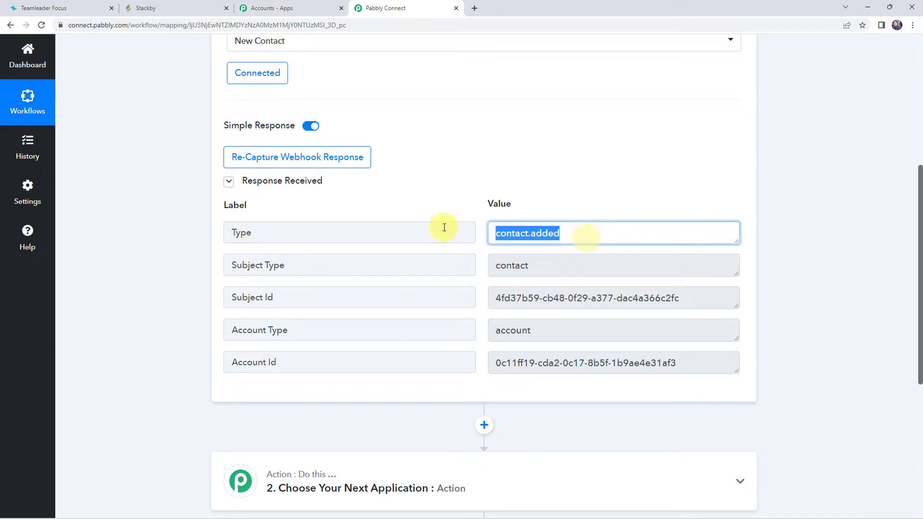
pyautogui.click(712, 293)
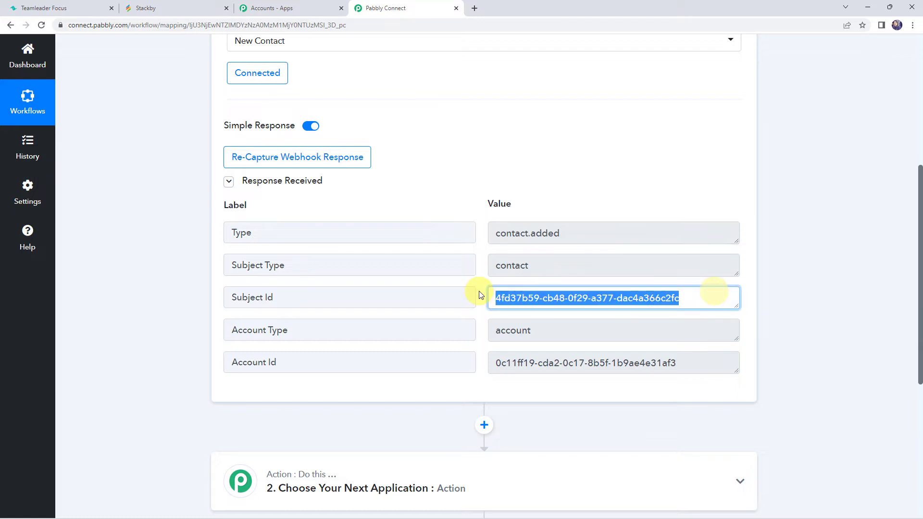
pyautogui.click(695, 361)
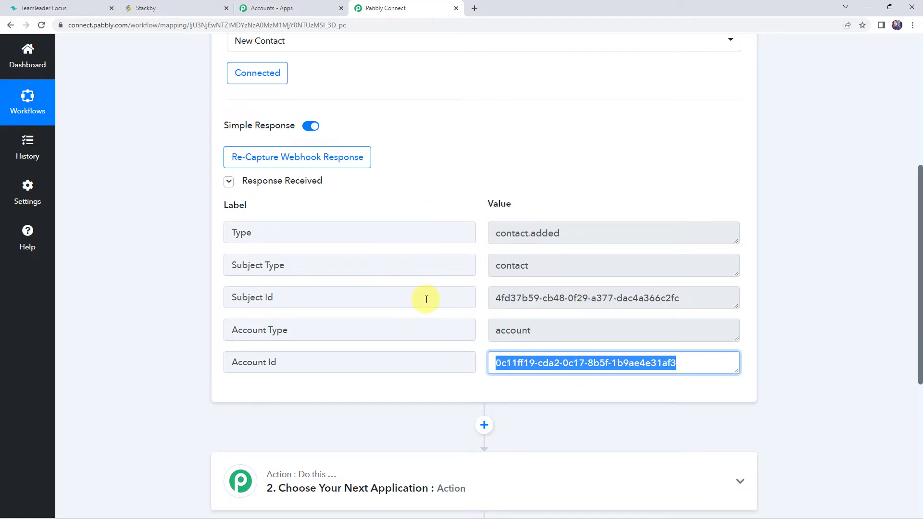
pyautogui.scroll(-4, 125, 337)
# Set the action application to Teamleader with the Find Contact action event
pyautogui.click(420, 283)
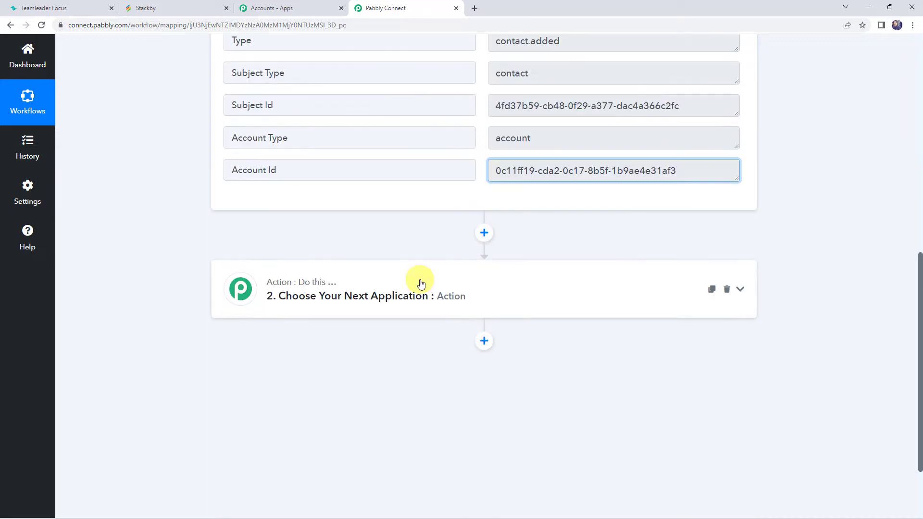
pyautogui.click(260, 270)
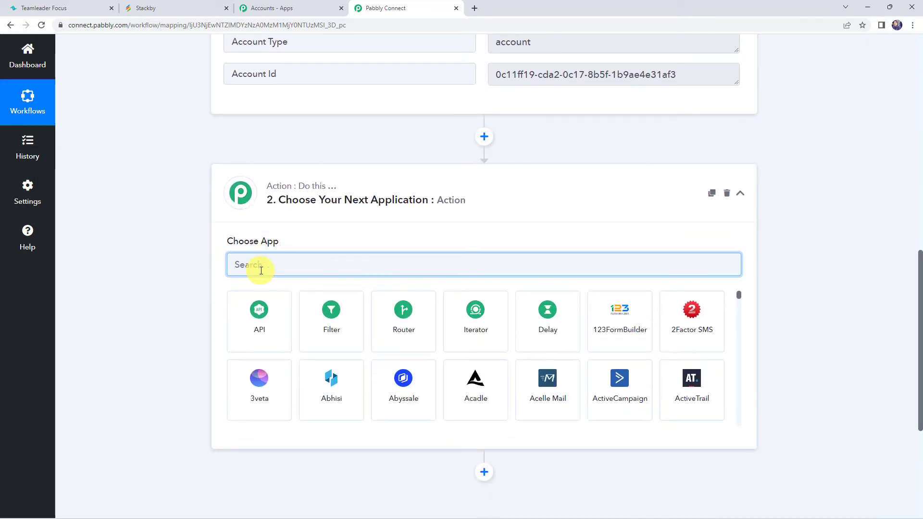
pyautogui.write('teaml')
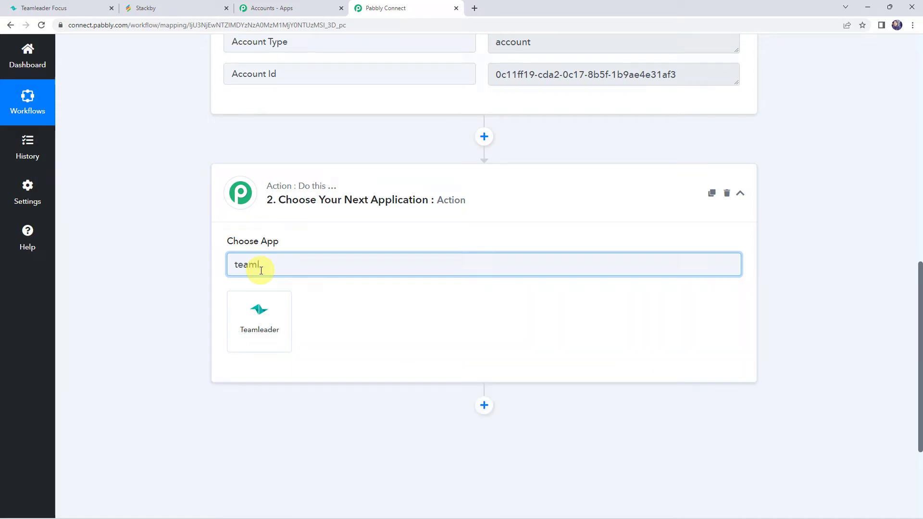
pyautogui.click(260, 327)
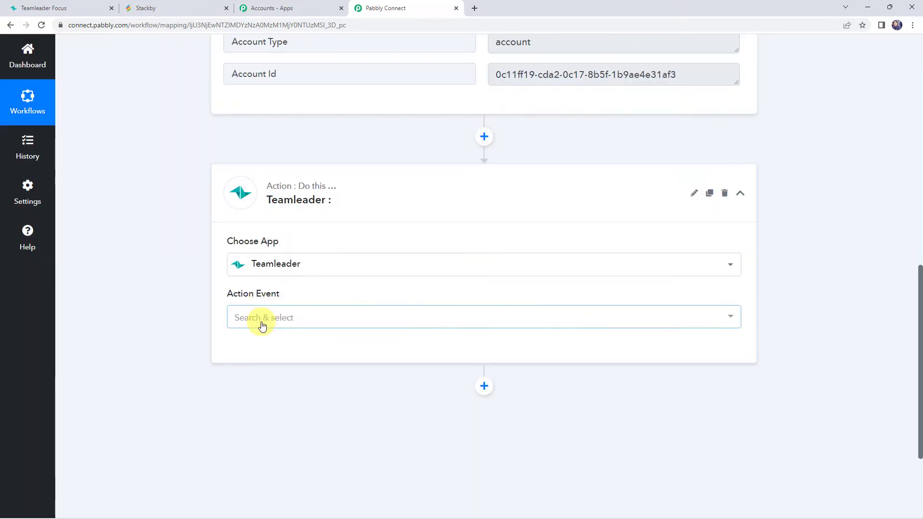
pyautogui.click(262, 325)
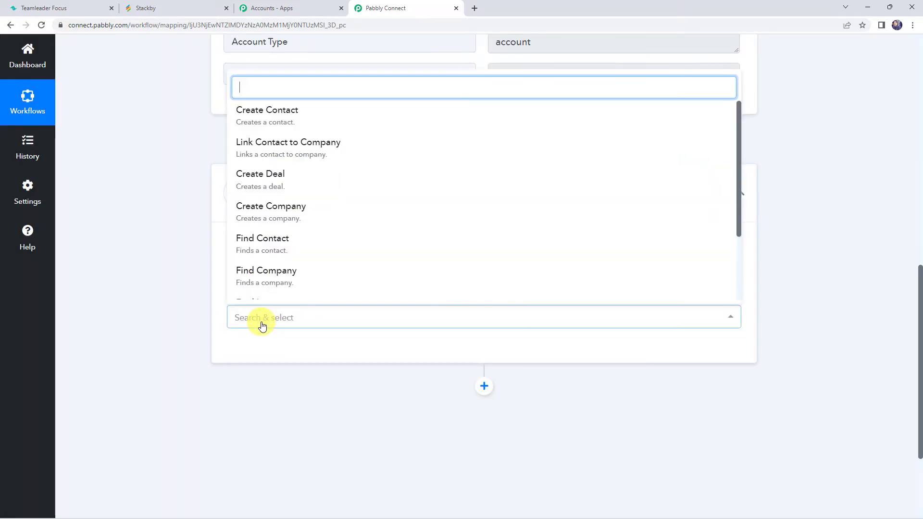
pyautogui.click(266, 252)
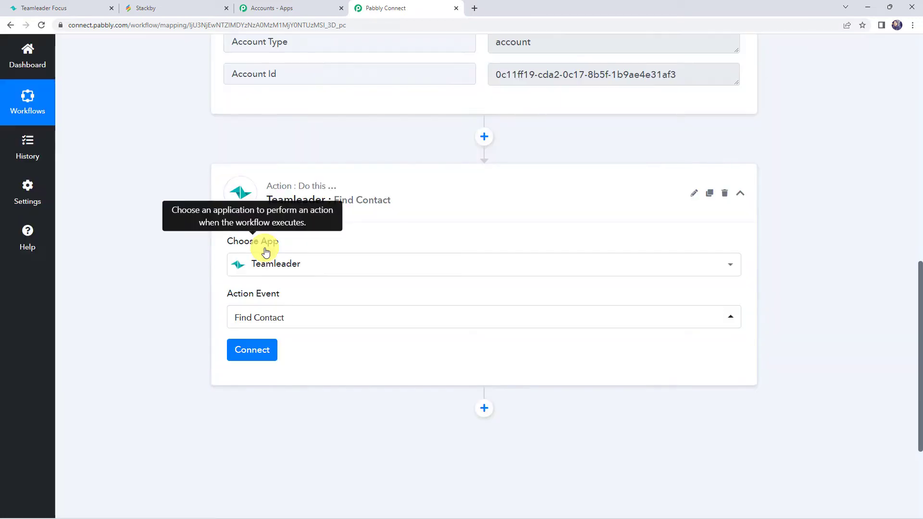
# Connect the Find Contact action using the existing Teamleader #11 connection
pyautogui.click(262, 354)
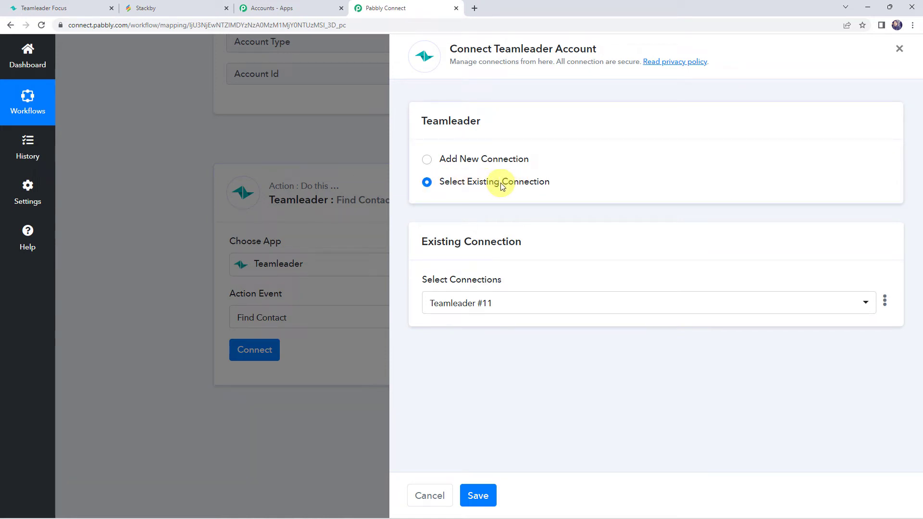
pyautogui.click(485, 493)
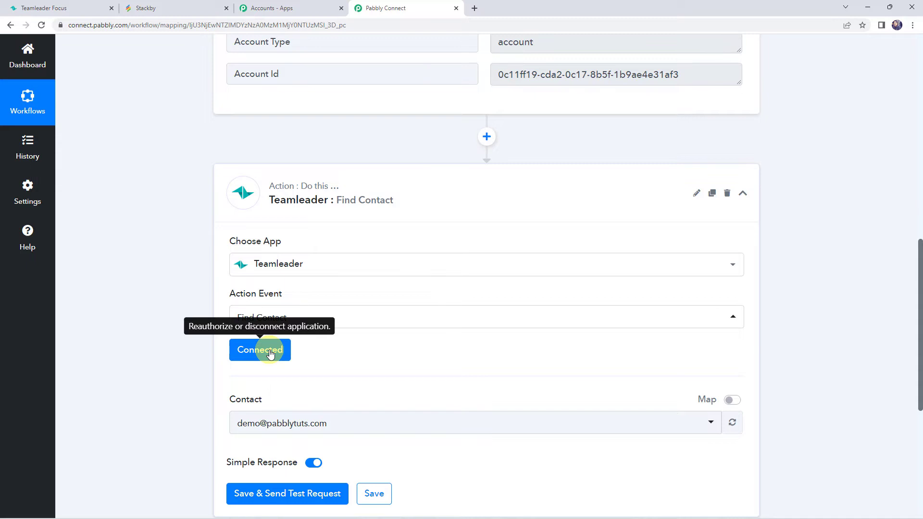
pyautogui.scroll(-1, 269, 353)
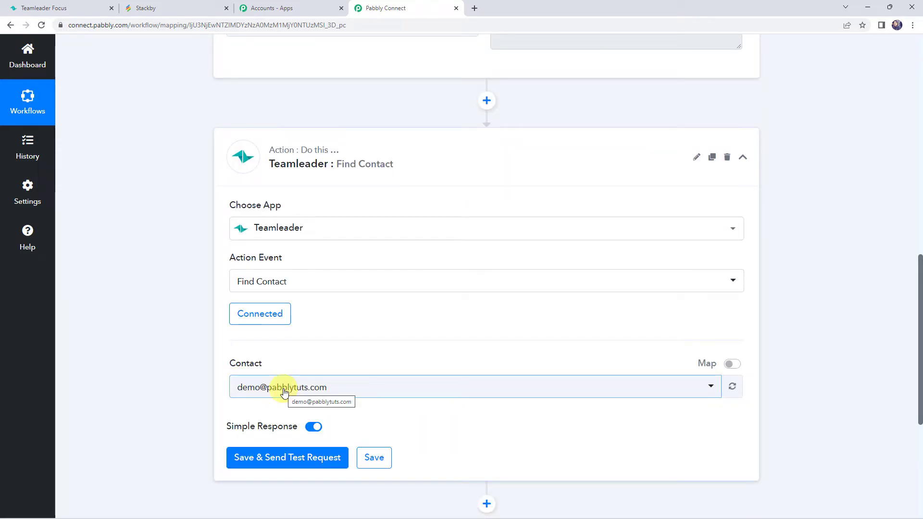
pyautogui.scroll(5, 168, 394)
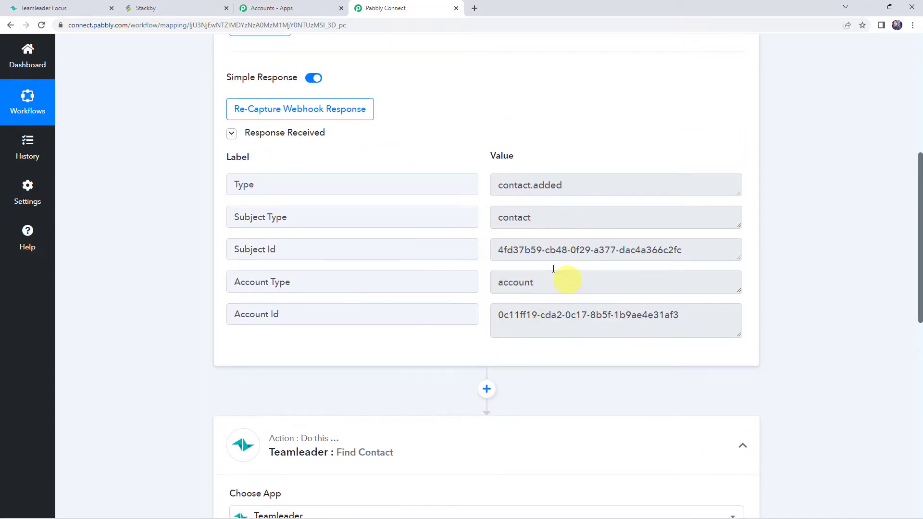
# Enable mapping for the Contact field, map it to the trigger's Subject Id, then save and send a test request
pyautogui.moveTo(723, 243); pyautogui.dragTo(351, 233)
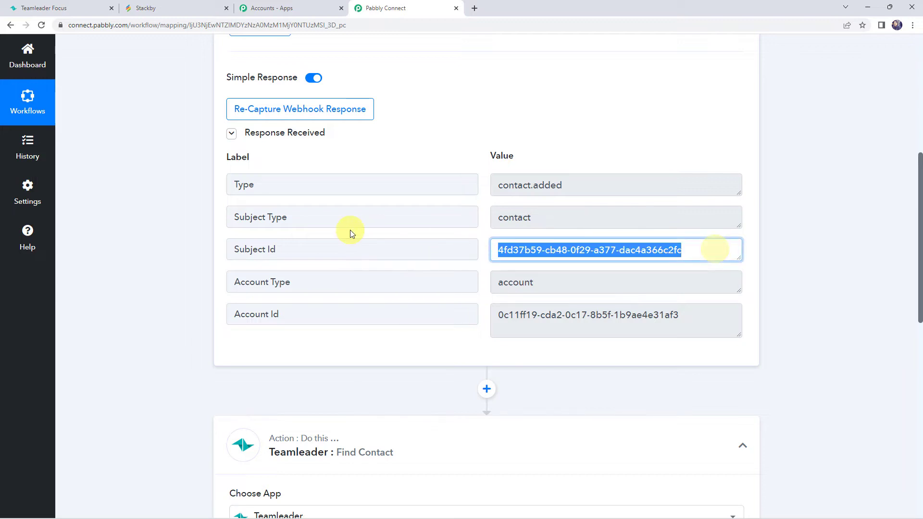
pyautogui.scroll(-4, 157, 261)
pyautogui.scroll(-4, 157, 261)
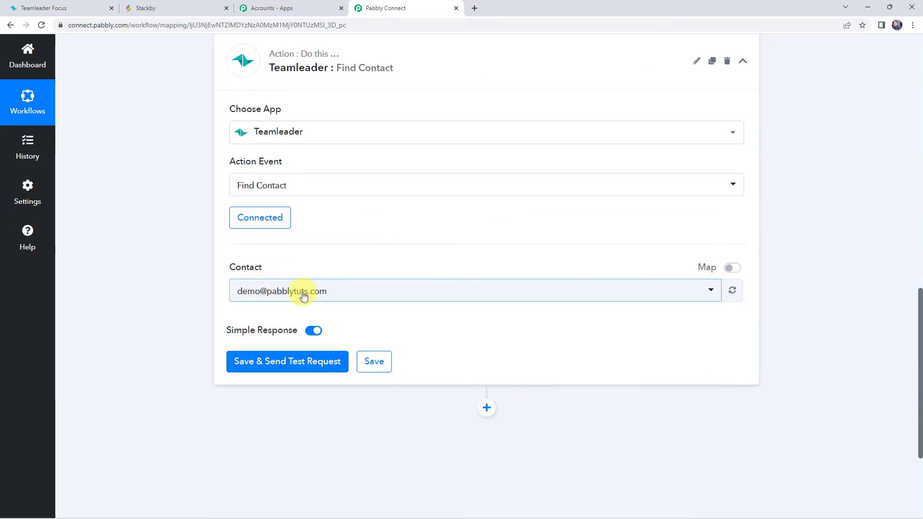
pyautogui.click(736, 271)
pyautogui.click(436, 290)
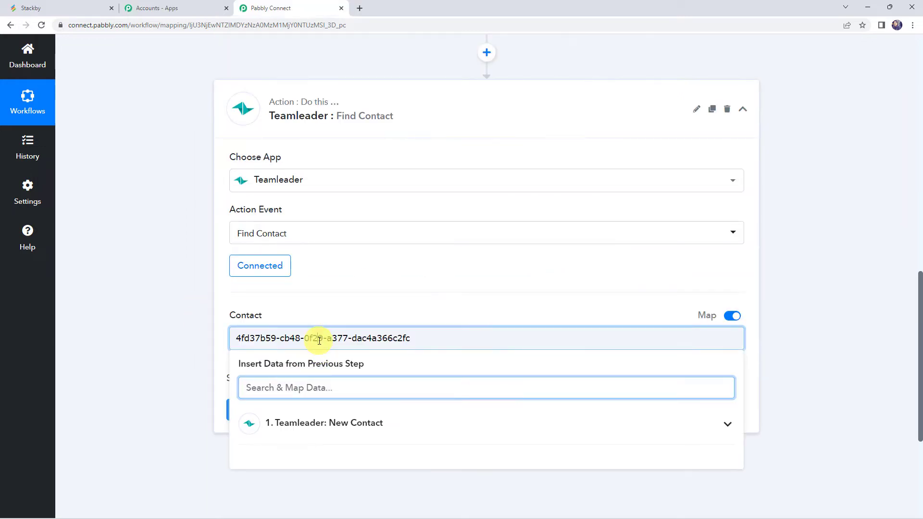
pyautogui.click(319, 340)
pyautogui.hotkey('ctrl', 'a')
pyautogui.press('BackSpace')
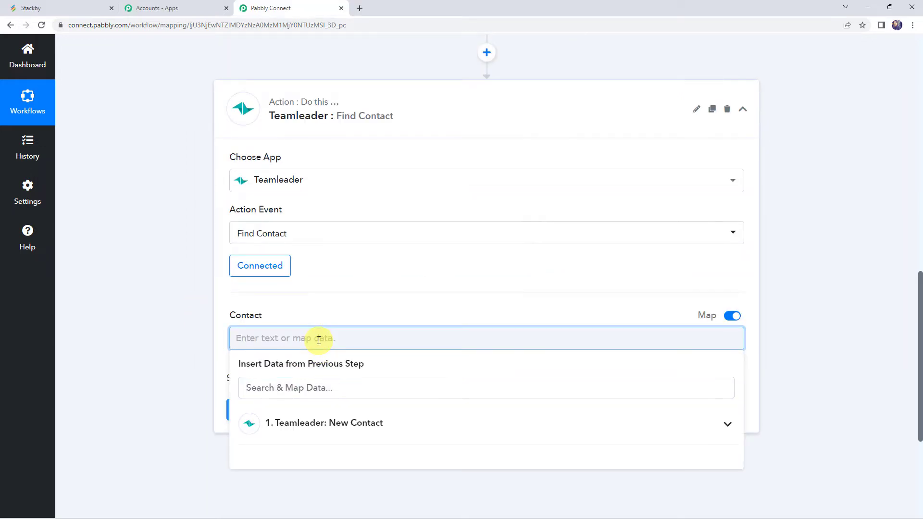
pyautogui.click(303, 423)
pyautogui.scroll(-2, 202, 350)
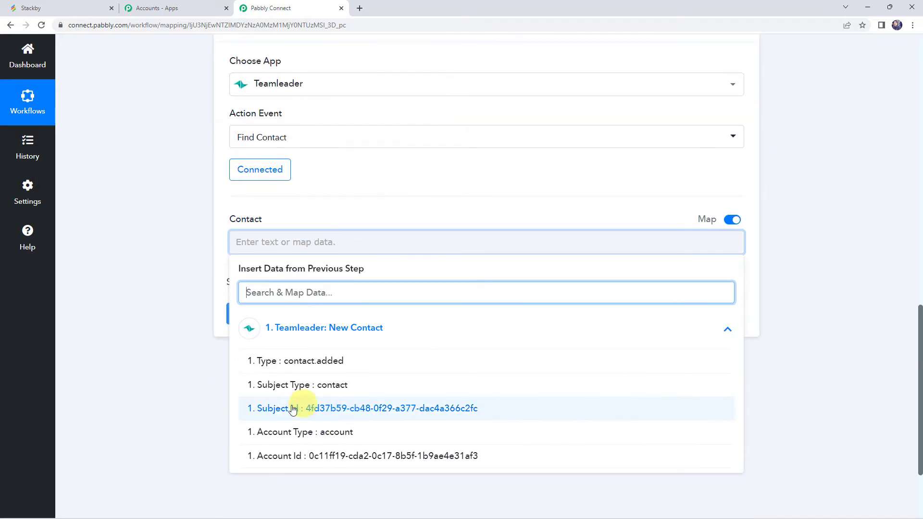
pyautogui.click(294, 408)
pyautogui.click(192, 273)
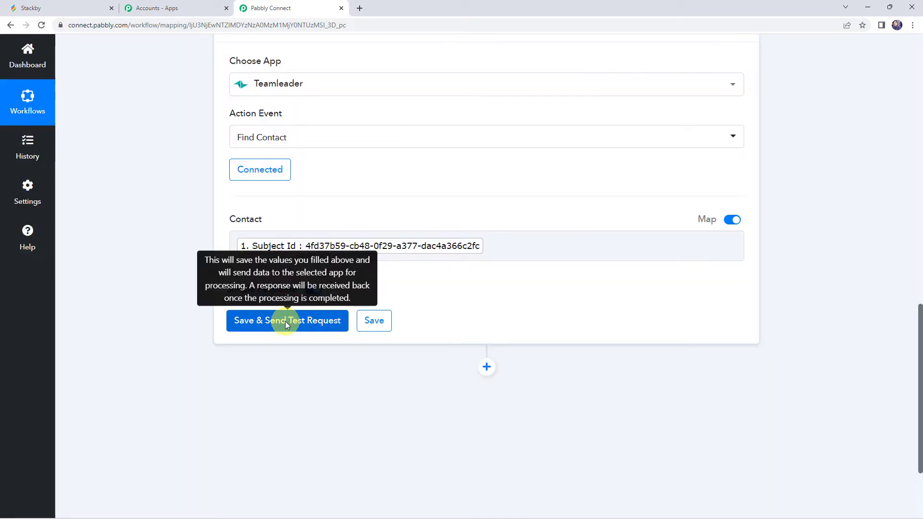
pyautogui.click(285, 322)
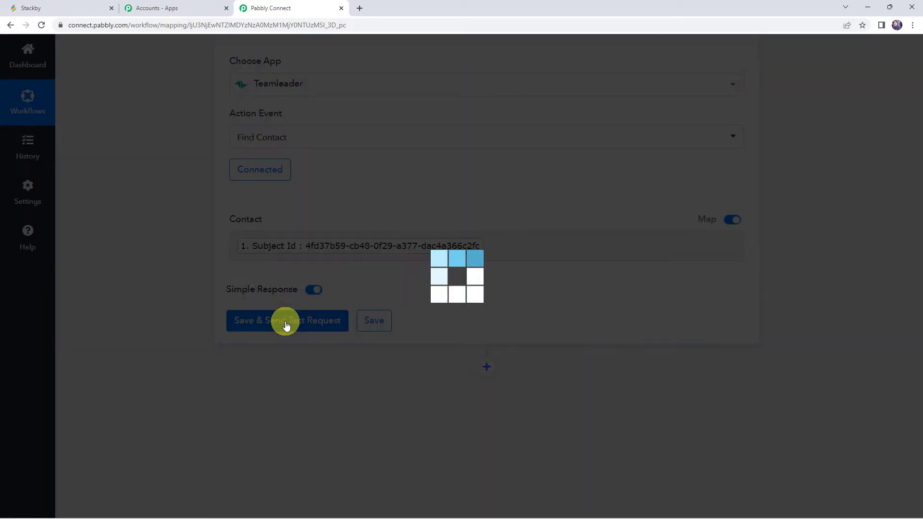
# Examine the contact details returned by the Find Contact test response
pyautogui.scroll(-3, 284, 307)
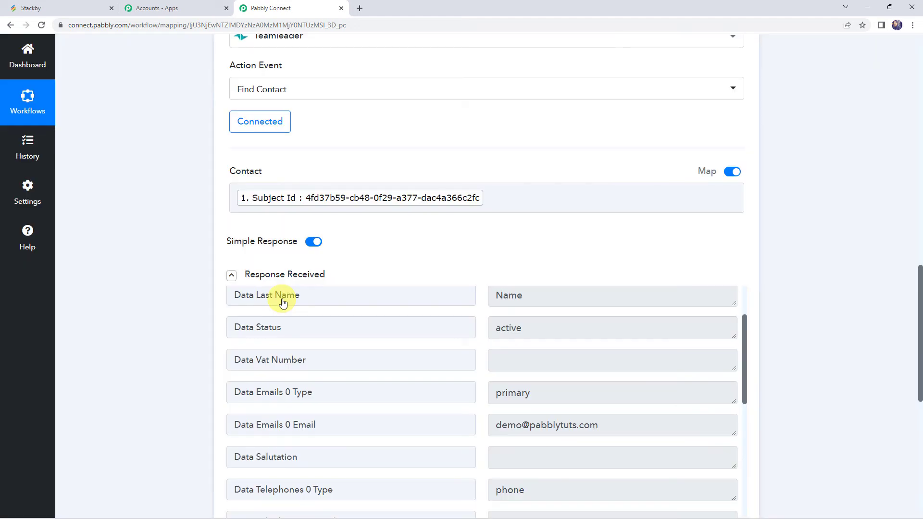
pyautogui.scroll(-2, 185, 353)
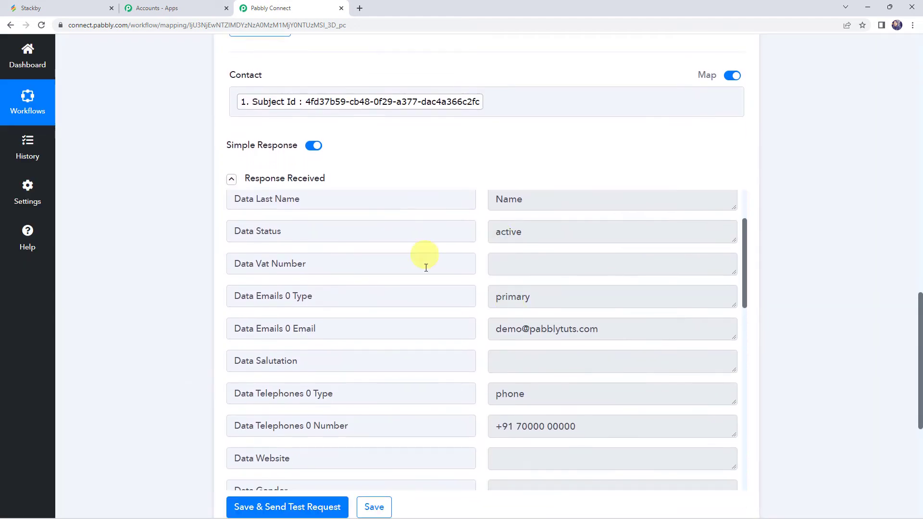
pyautogui.scroll(2, 439, 302)
pyautogui.doubleClick(571, 268)
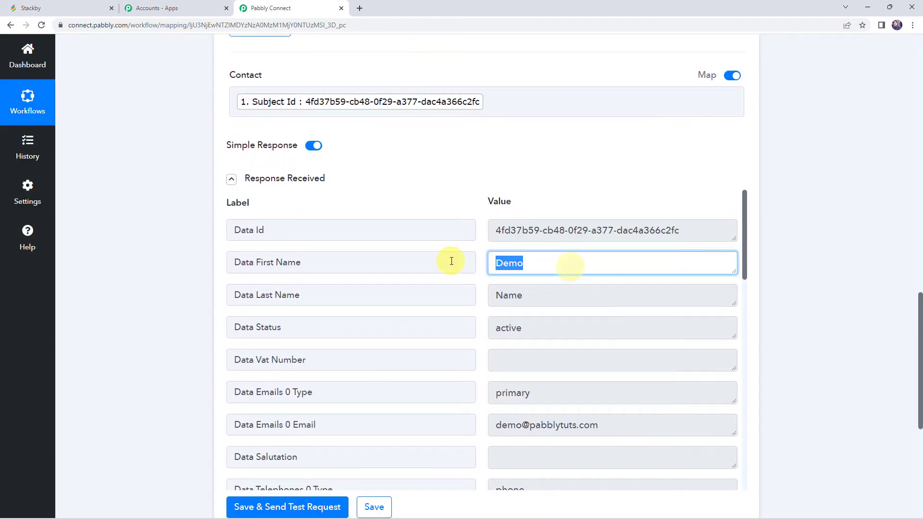
pyautogui.doubleClick(555, 295)
pyautogui.doubleClick(612, 414)
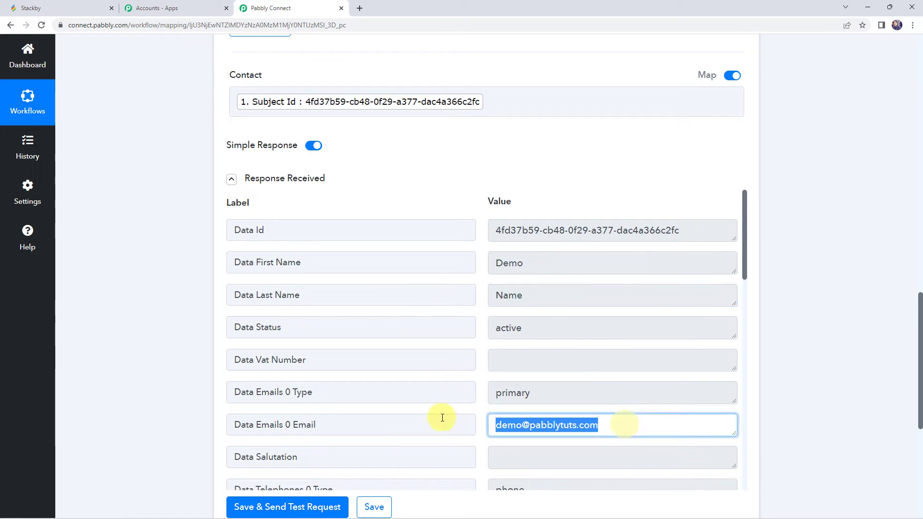
pyautogui.scroll(-4, 572, 367)
pyautogui.doubleClick(617, 333)
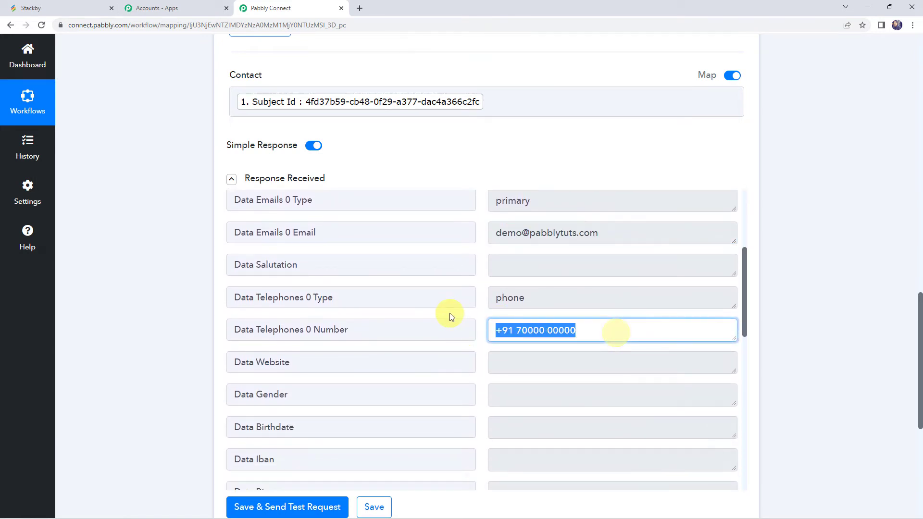
pyautogui.scroll(1, 423, 351)
pyautogui.scroll(3, 421, 346)
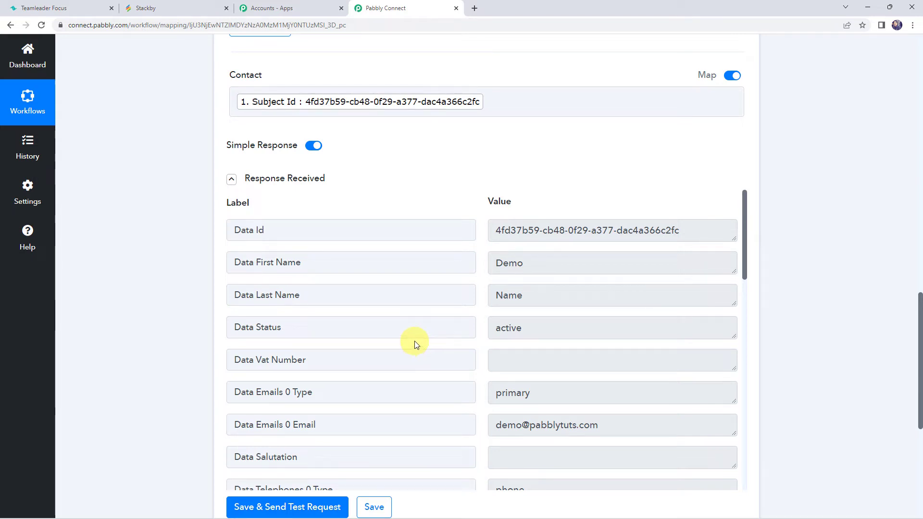
pyautogui.scroll(-3, 188, 352)
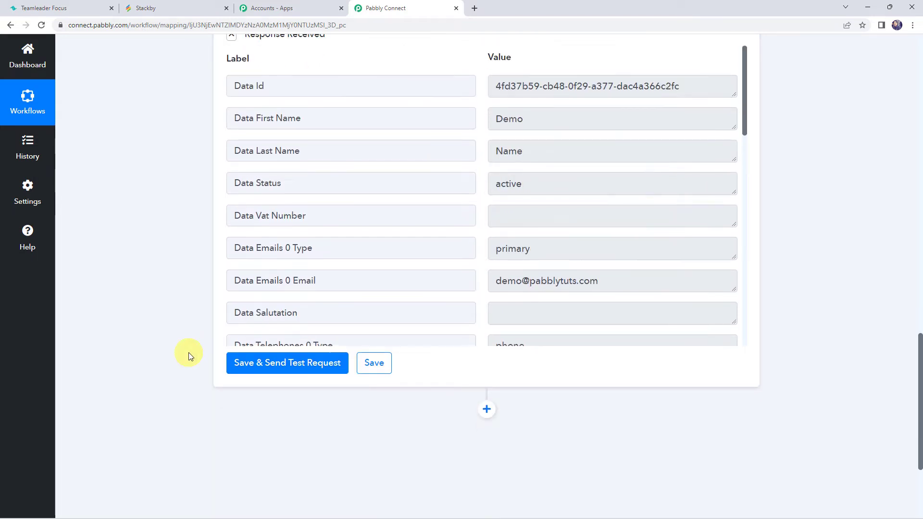
pyautogui.scroll(-4, 188, 353)
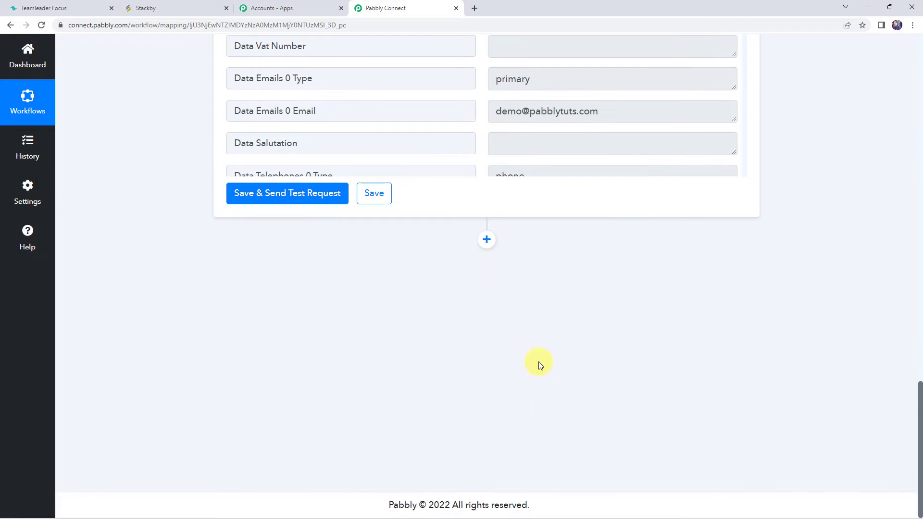
# Add a new action step using Stackby with the Create a Row action event
pyautogui.click(486, 239)
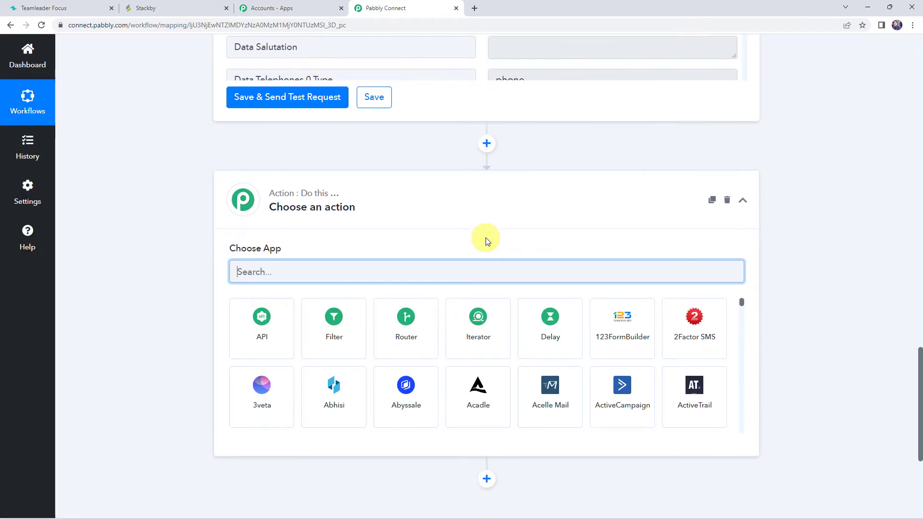
pyautogui.write('stackby')
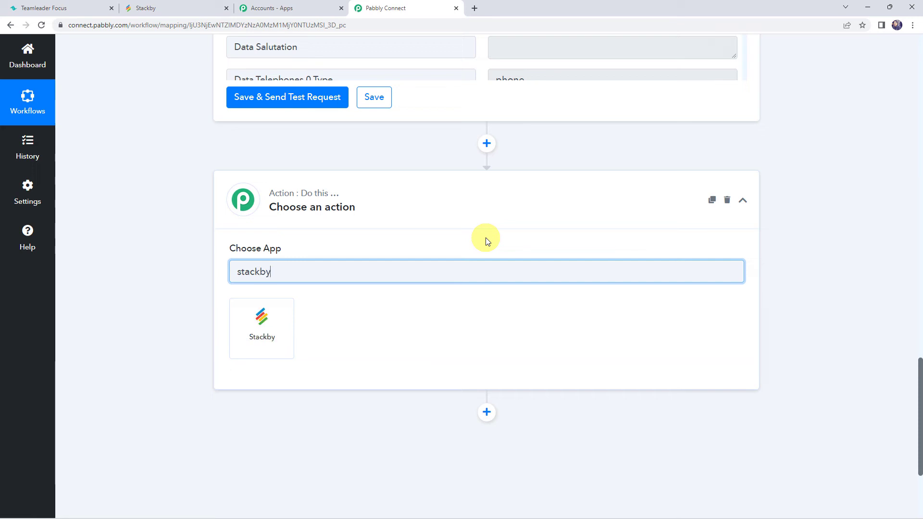
pyautogui.click(276, 325)
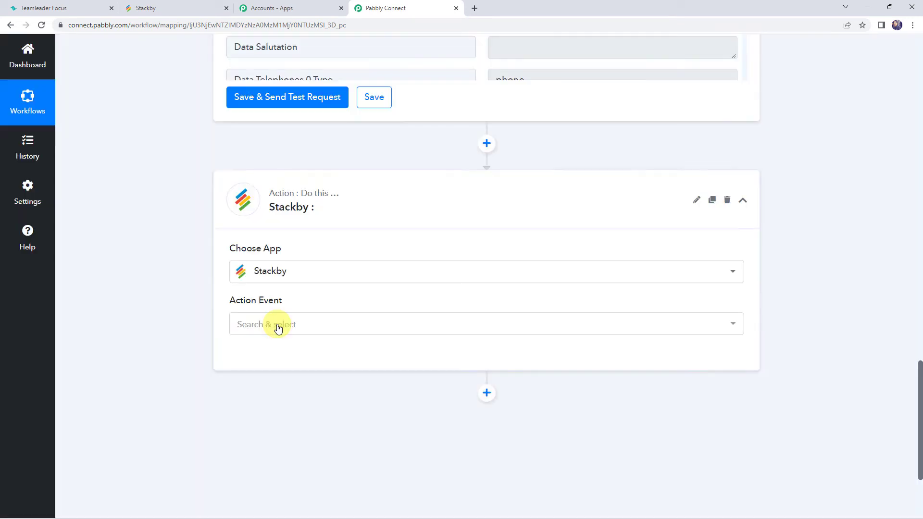
pyautogui.click(272, 328)
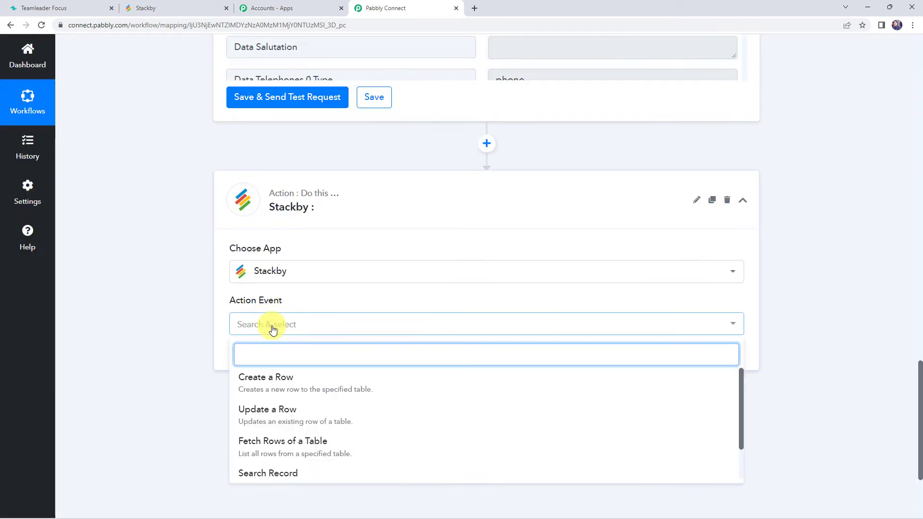
pyautogui.click(288, 380)
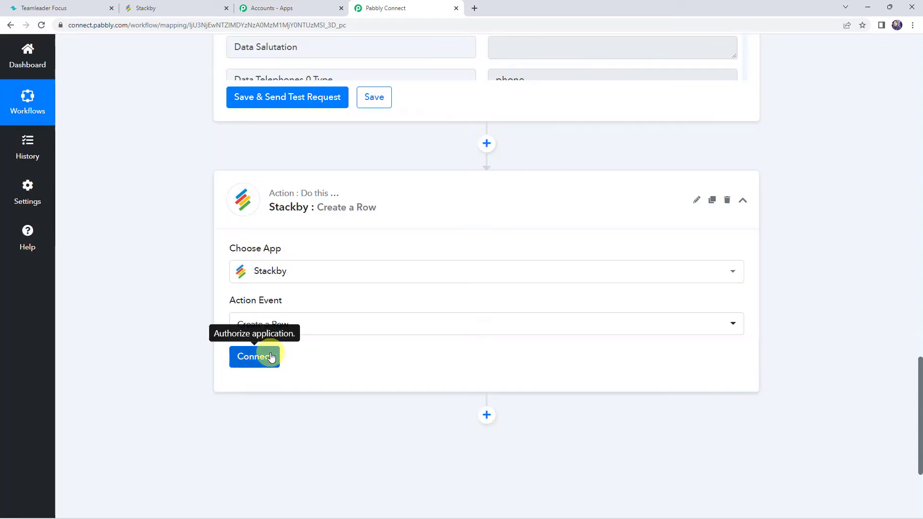
# Start adding a new Stackby connection and copy the personal API key from the Stackby account settings
pyautogui.click(269, 356)
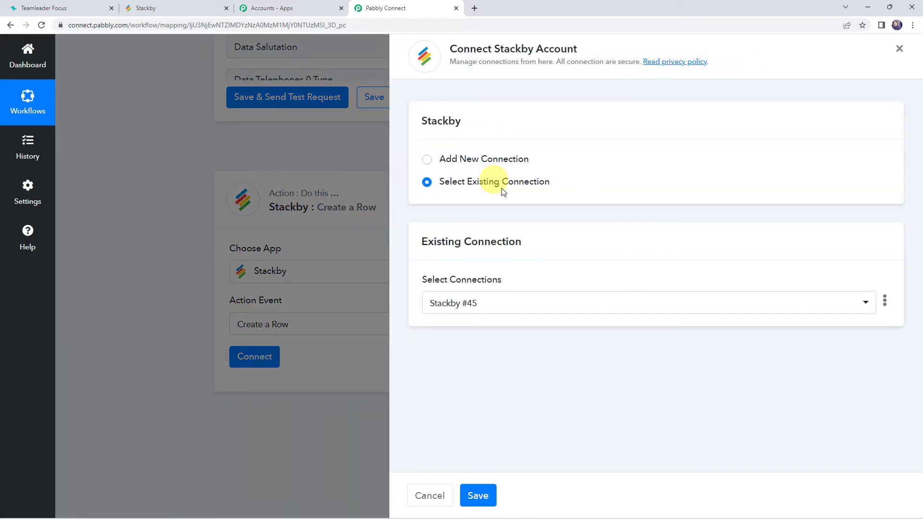
pyautogui.click(479, 160)
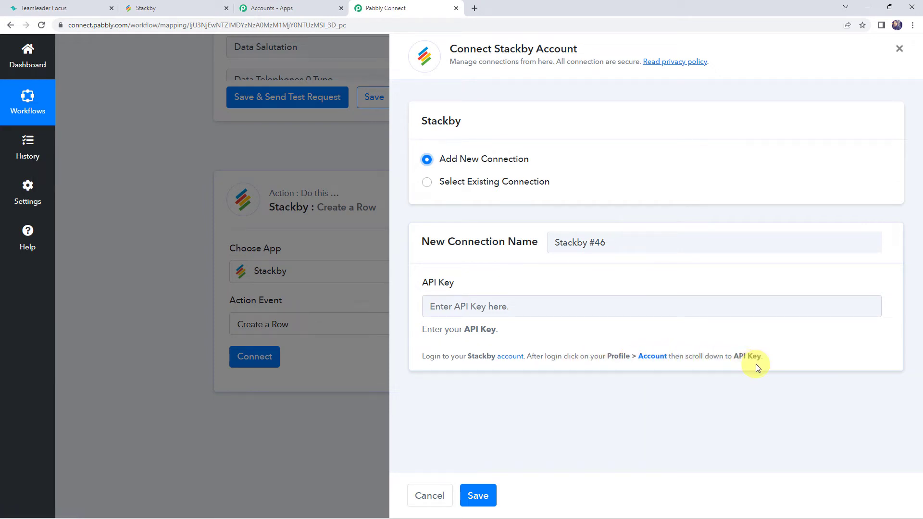
pyautogui.click(172, 12)
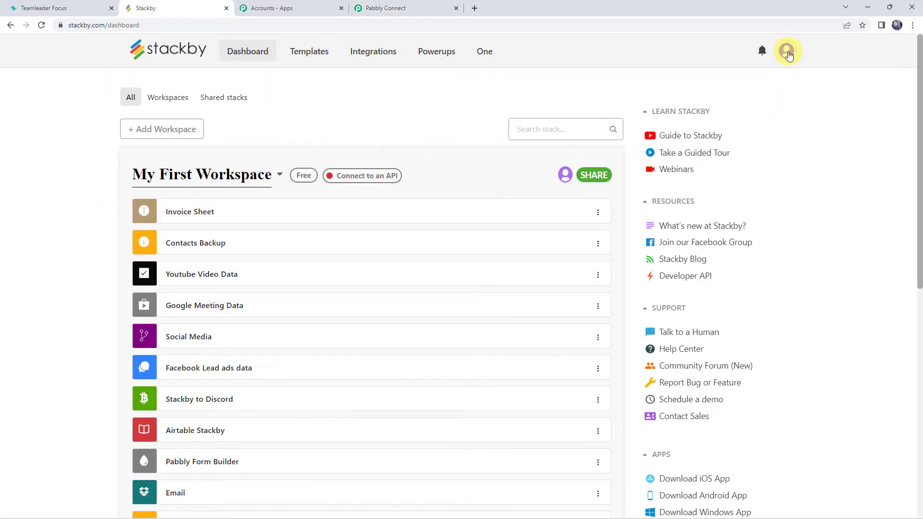
pyautogui.click(788, 56)
pyautogui.click(694, 110)
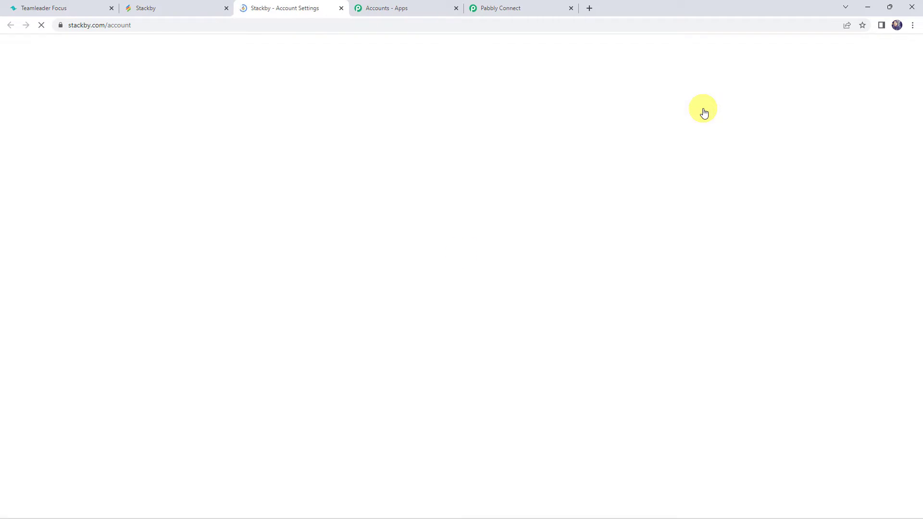
pyautogui.scroll(-6, 272, 206)
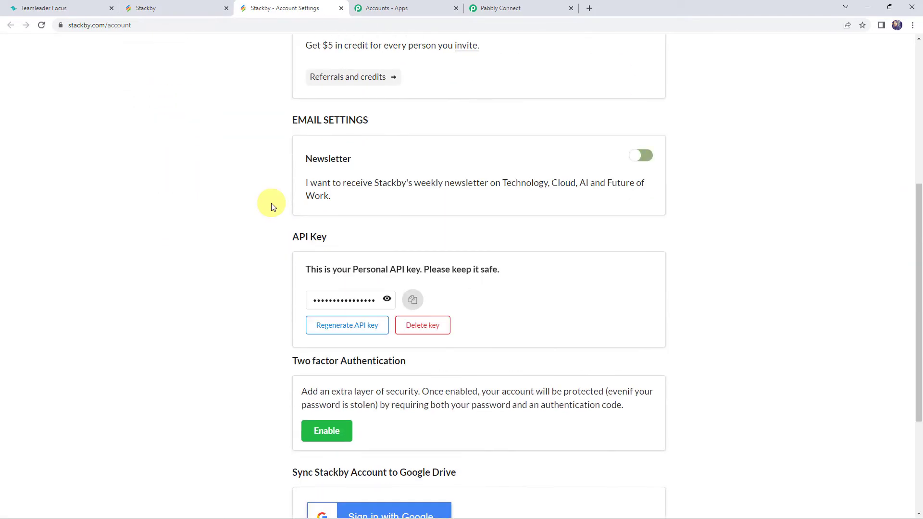
pyautogui.click(413, 299)
# Paste the Stackby API key into the new connection and save it
pyautogui.click(500, 7)
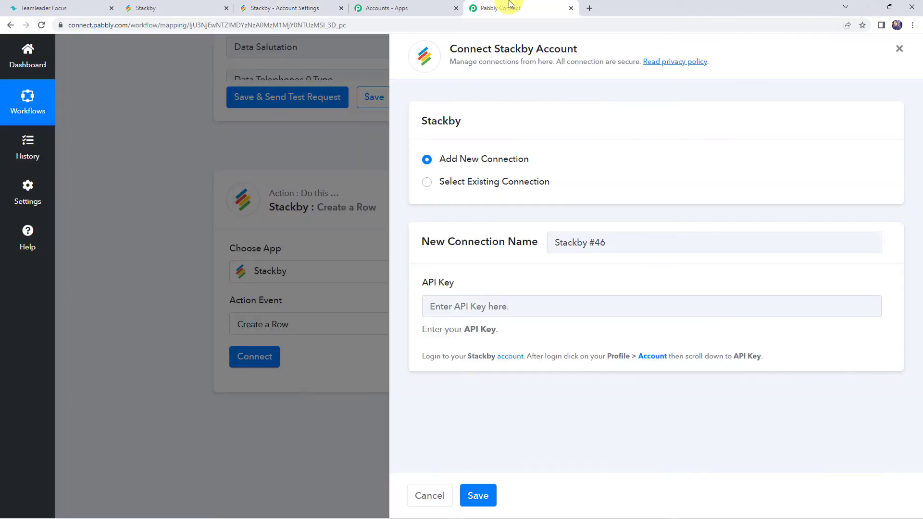
pyautogui.rightClick(441, 306)
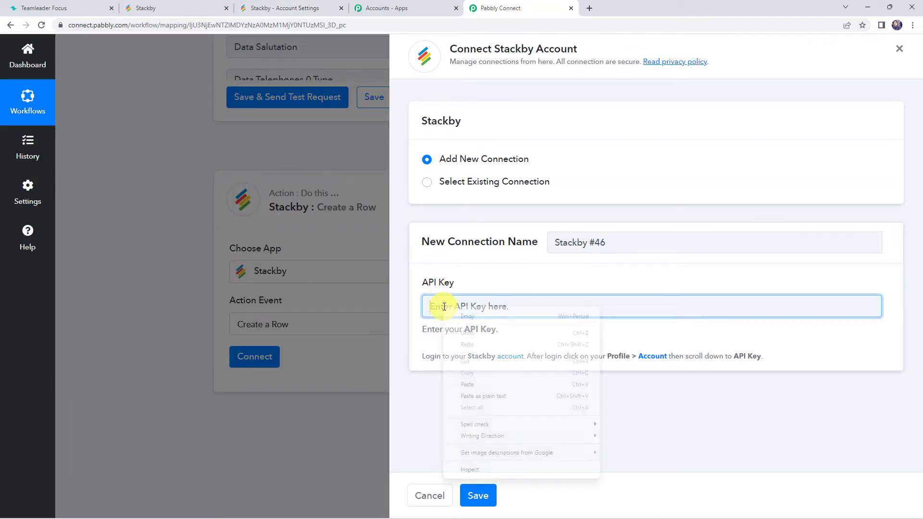
pyautogui.click(467, 385)
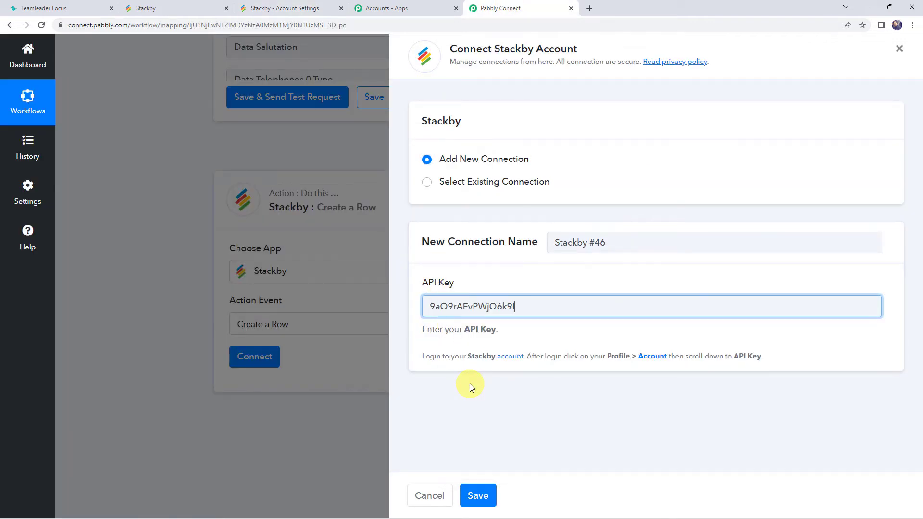
pyautogui.click(486, 499)
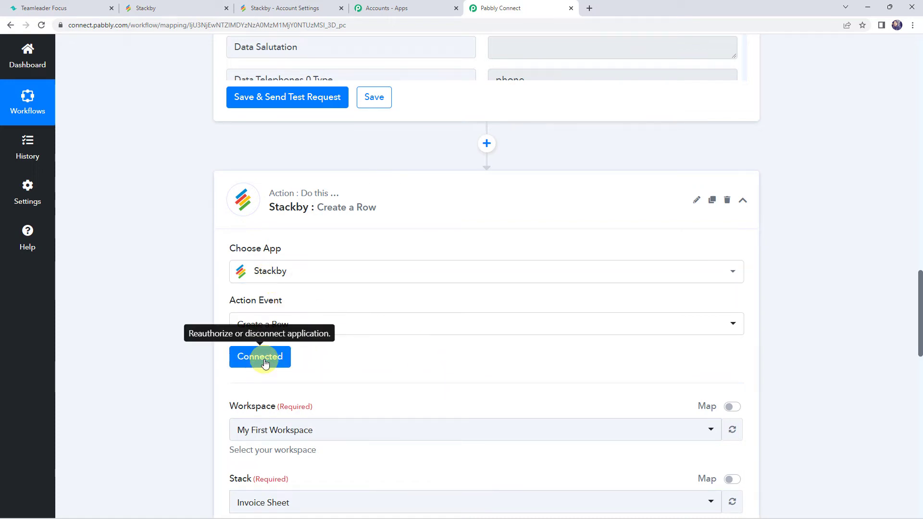
# Select My First Workspace as the workspace for the Stackby Create a Row action
pyautogui.scroll(-3, 341, 358)
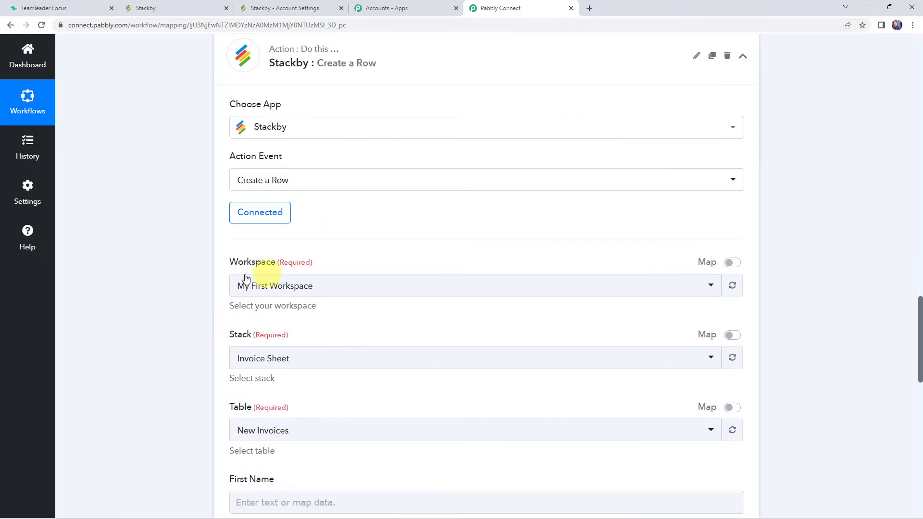
pyautogui.click(268, 288)
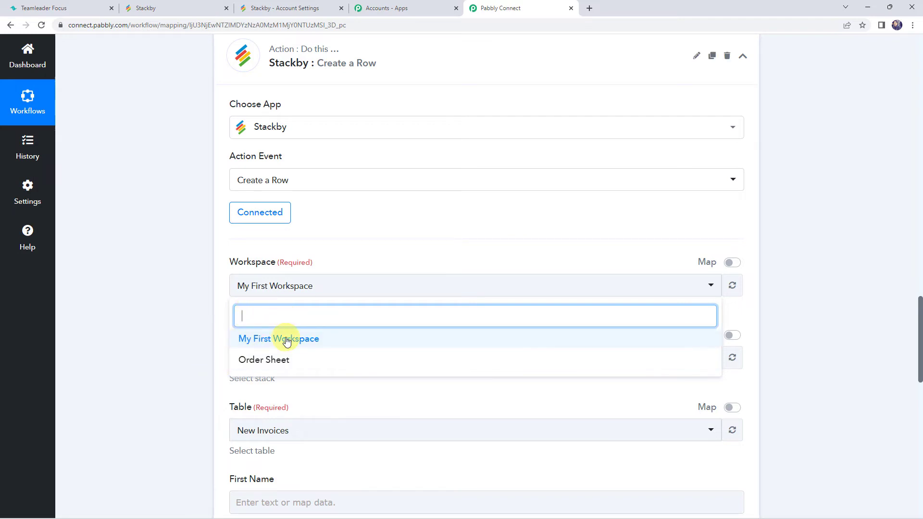
pyautogui.click(287, 339)
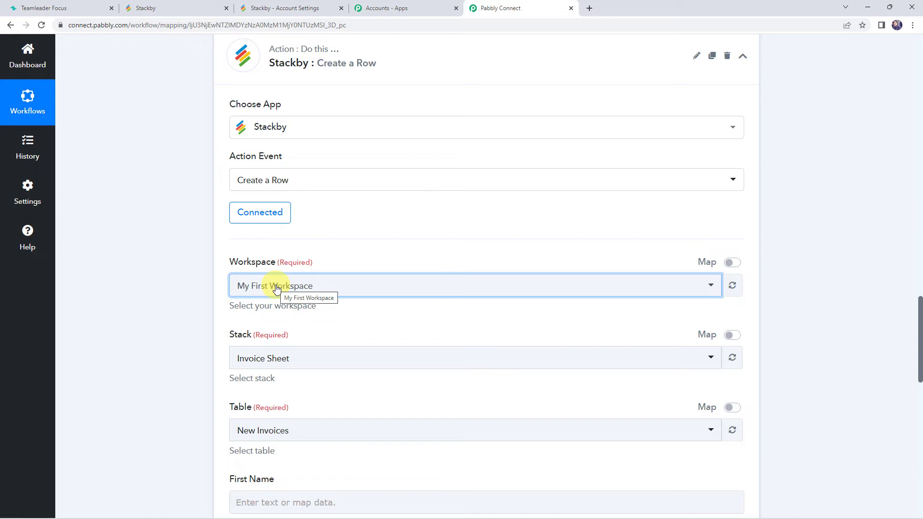
# Open the Teamleader CRM Contacts stack in Stackby to examine its table columns
pyautogui.click(146, 8)
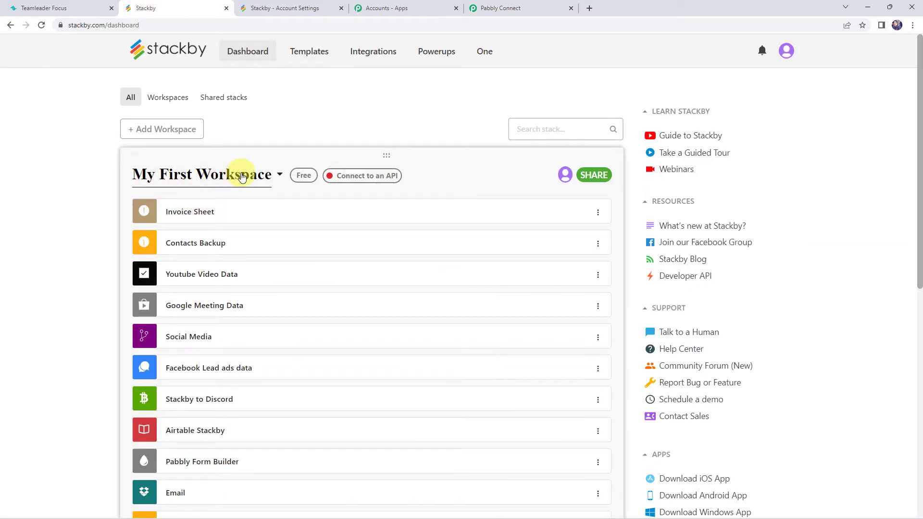
pyautogui.scroll(-4, 103, 208)
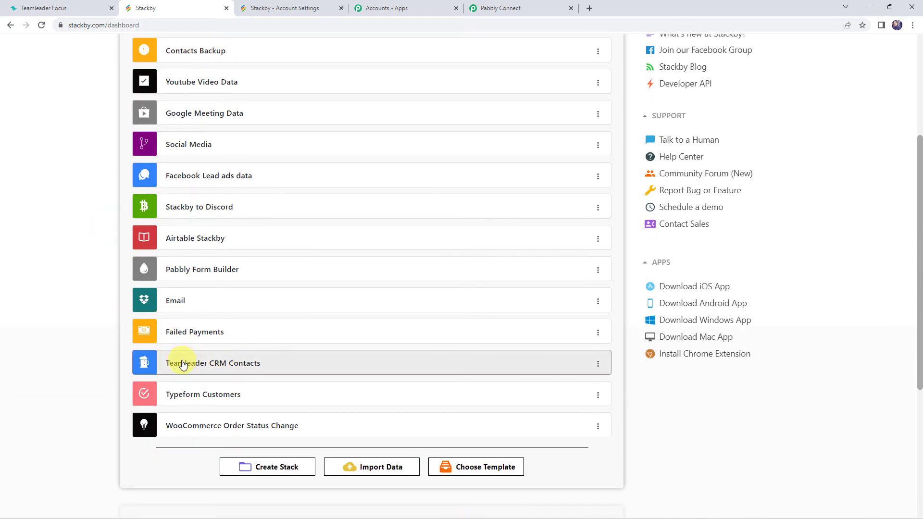
pyautogui.click(249, 369)
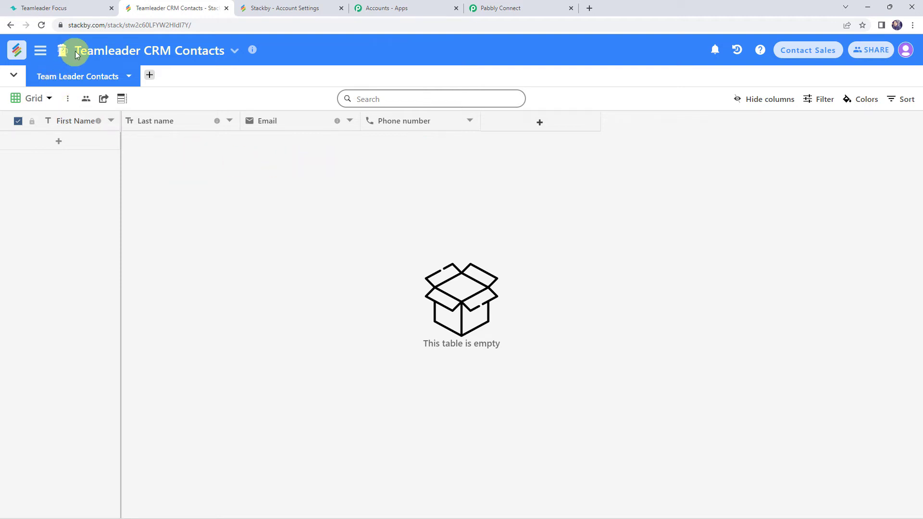
# Search for and select the Teamleader CRM Contacts stack in the Stackby action
pyautogui.click(483, 7)
pyautogui.click(240, 358)
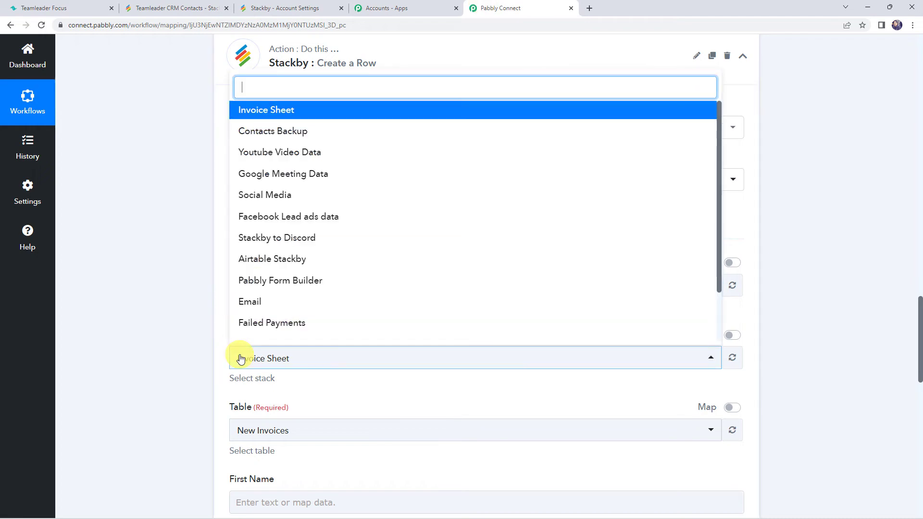
pyautogui.write('te')
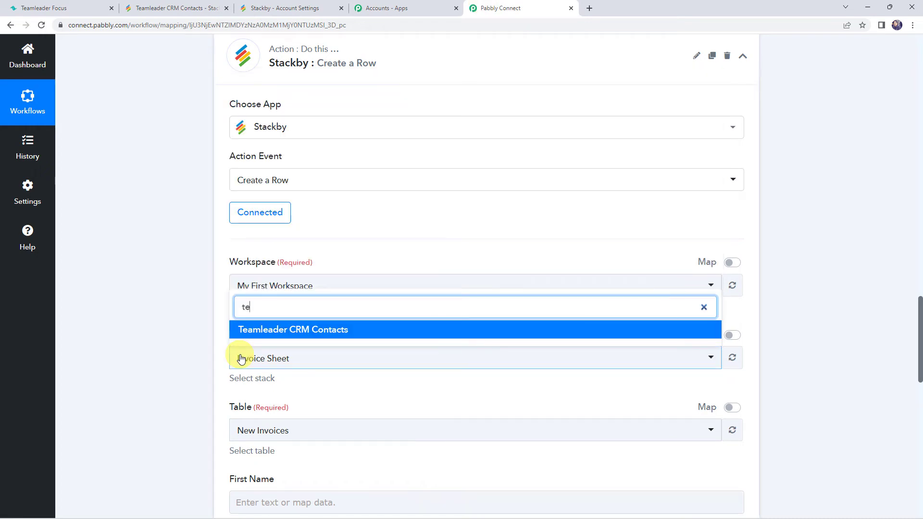
pyautogui.click(294, 329)
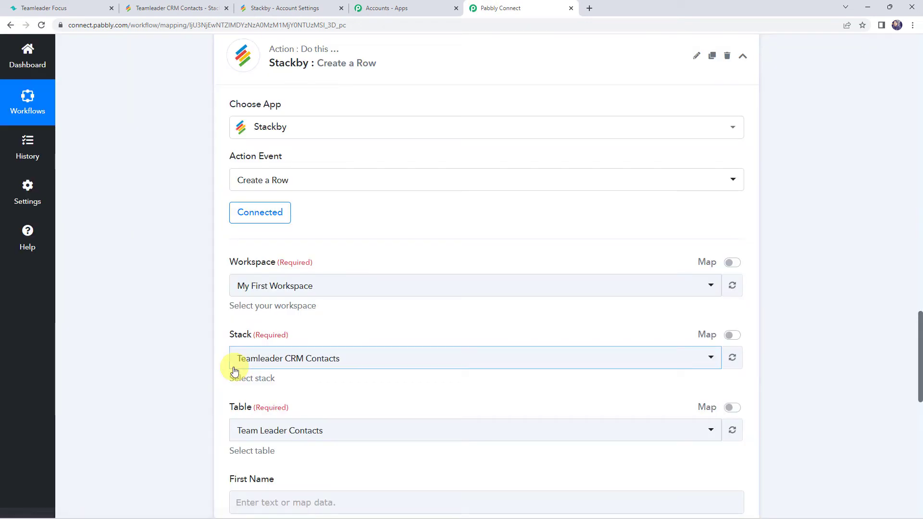
# Map the First Name field to the Find Contact step's Data First Name
pyautogui.scroll(-2, 221, 367)
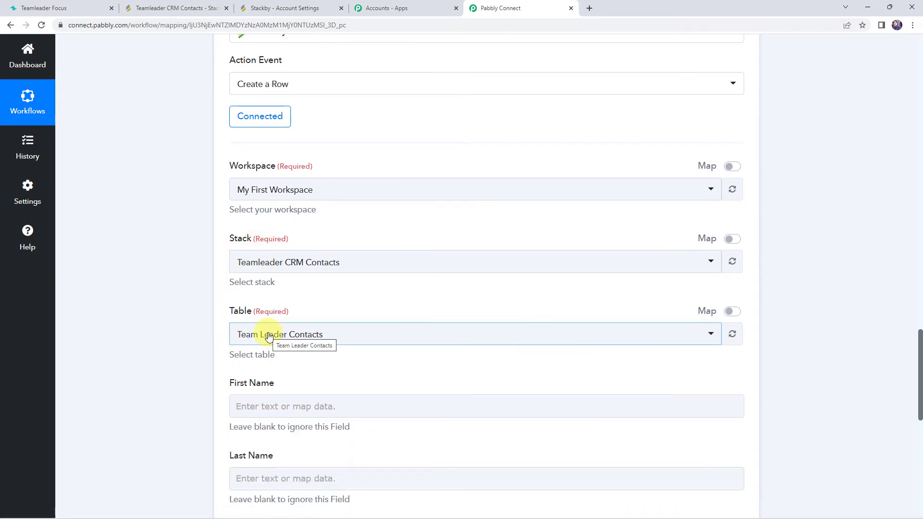
pyautogui.scroll(-2, 230, 342)
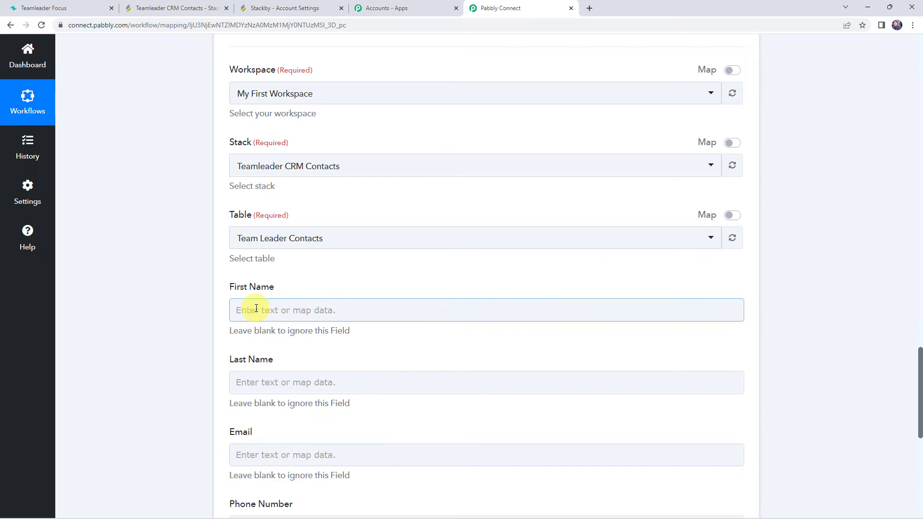
pyautogui.click(244, 452)
pyautogui.scroll(-1, 244, 451)
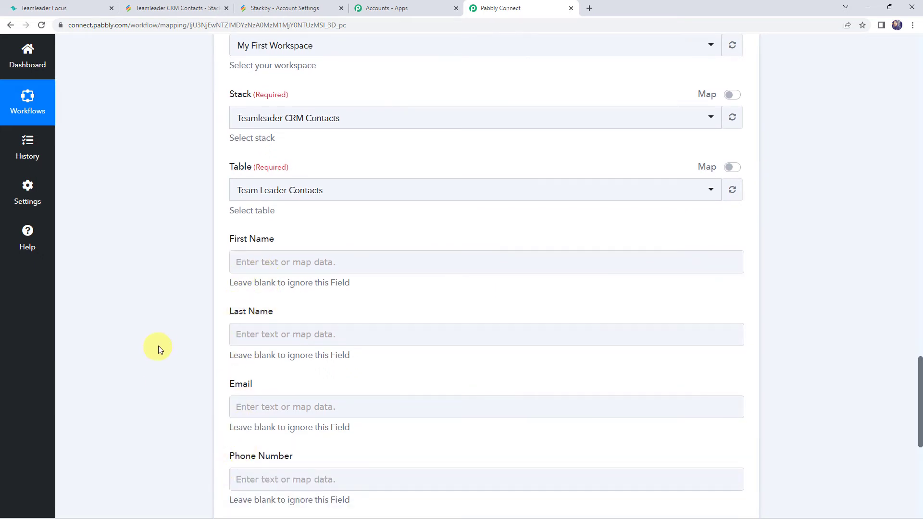
pyautogui.scroll(15, 163, 342)
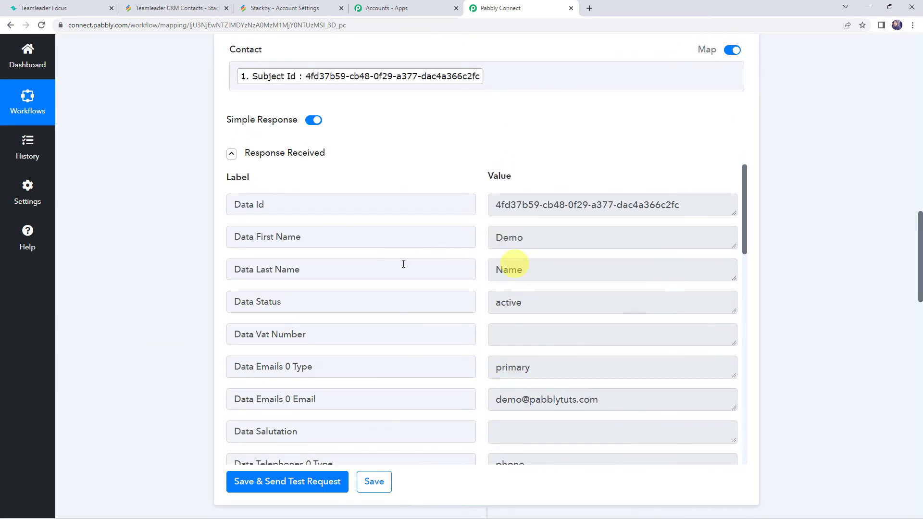
pyautogui.scroll(-15, 169, 346)
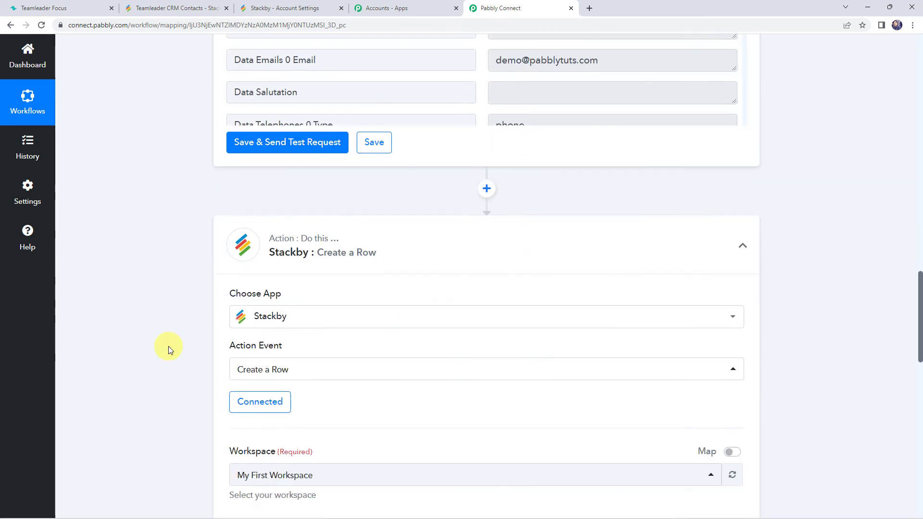
pyautogui.scroll(-2, 168, 346)
pyautogui.click(254, 216)
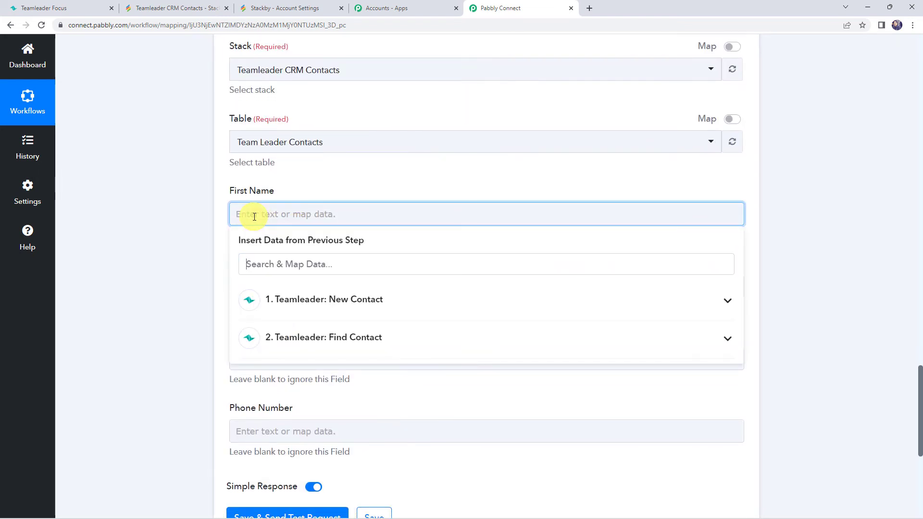
pyautogui.click(299, 340)
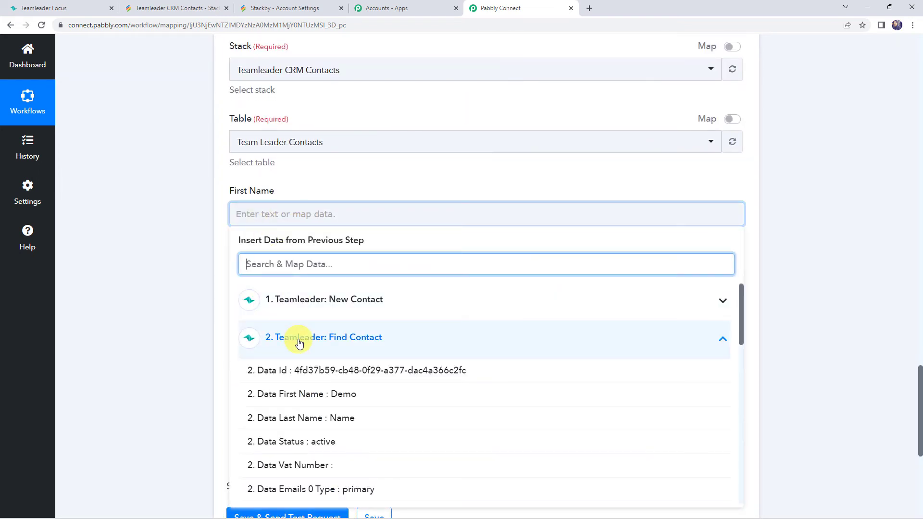
pyautogui.click(308, 395)
# Map the Last Name field to the Find Contact step's Data Last Name
pyautogui.click(180, 278)
pyautogui.click(308, 294)
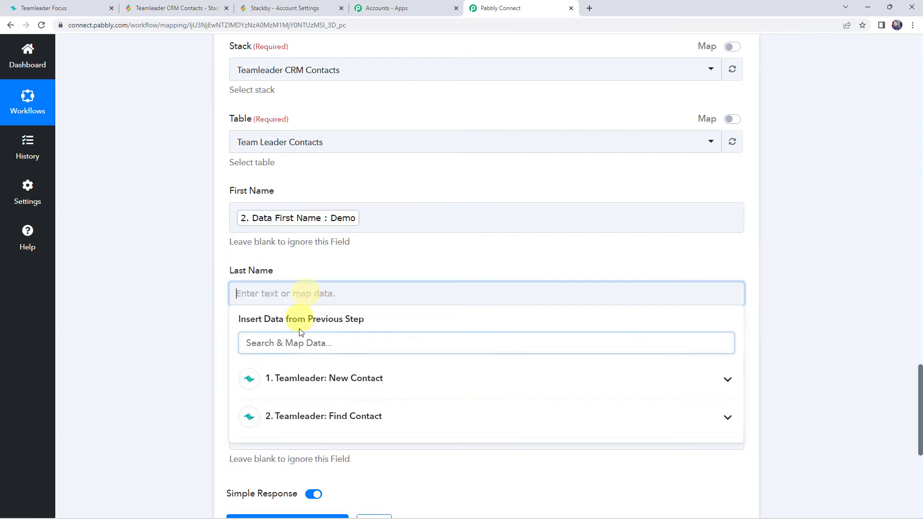
pyautogui.click(308, 417)
pyautogui.click(274, 495)
pyautogui.click(205, 316)
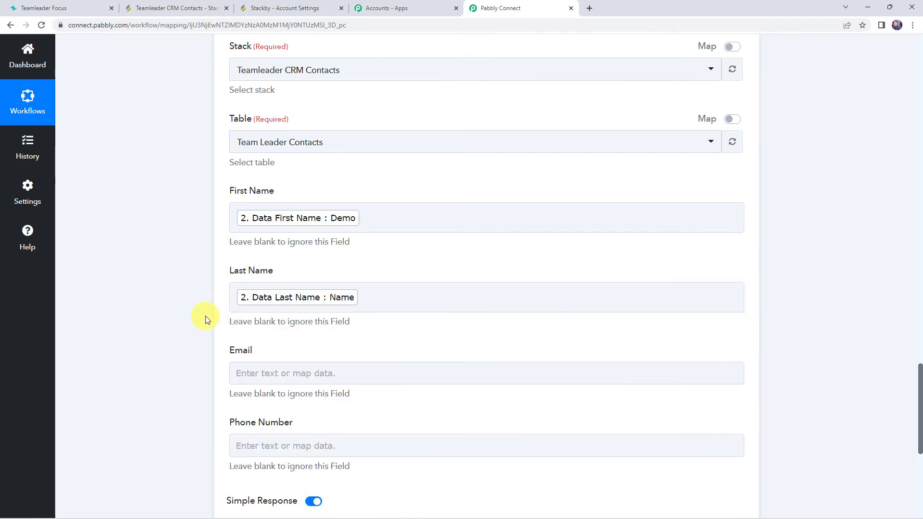
# Map the Email field to the Find Contact step's Data Emails 0 Email
pyautogui.scroll(-3, 225, 288)
pyautogui.click(244, 229)
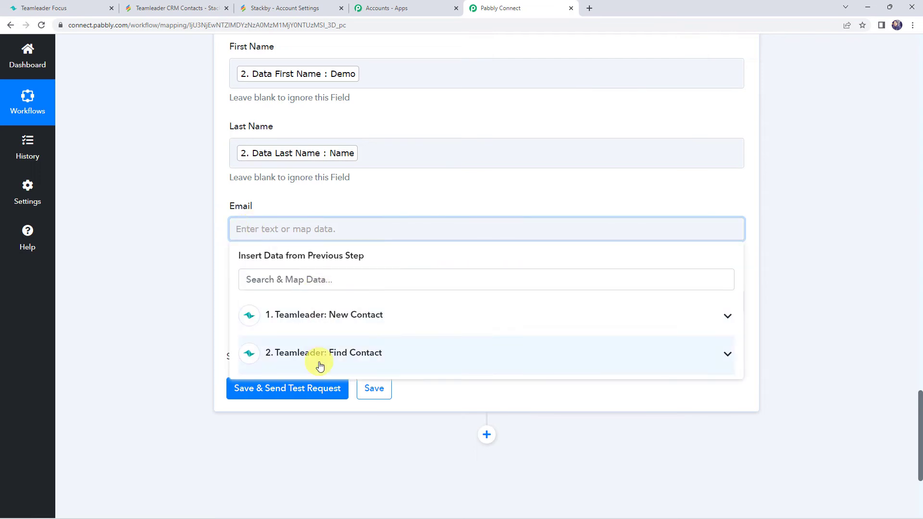
pyautogui.click(320, 365)
pyautogui.scroll(-3, 269, 485)
pyautogui.click(335, 383)
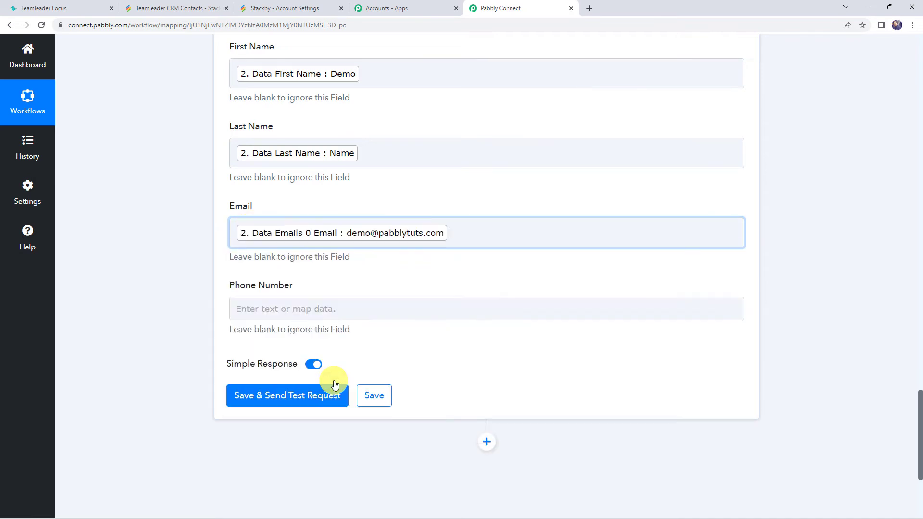
# Map the Phone Number field to the Find Contact step's Data Telephones 0 Number
pyautogui.click(261, 309)
pyautogui.click(291, 395)
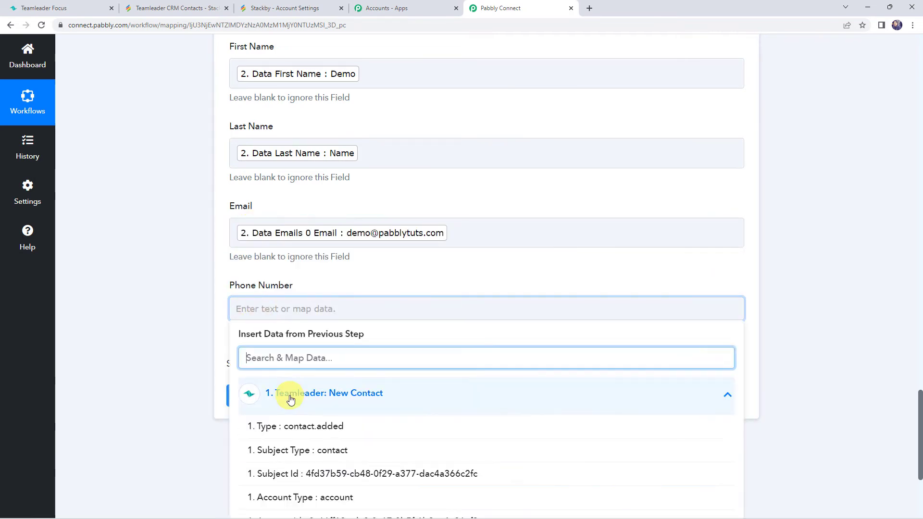
pyautogui.click(290, 395)
pyautogui.click(299, 431)
pyautogui.scroll(-5, 301, 428)
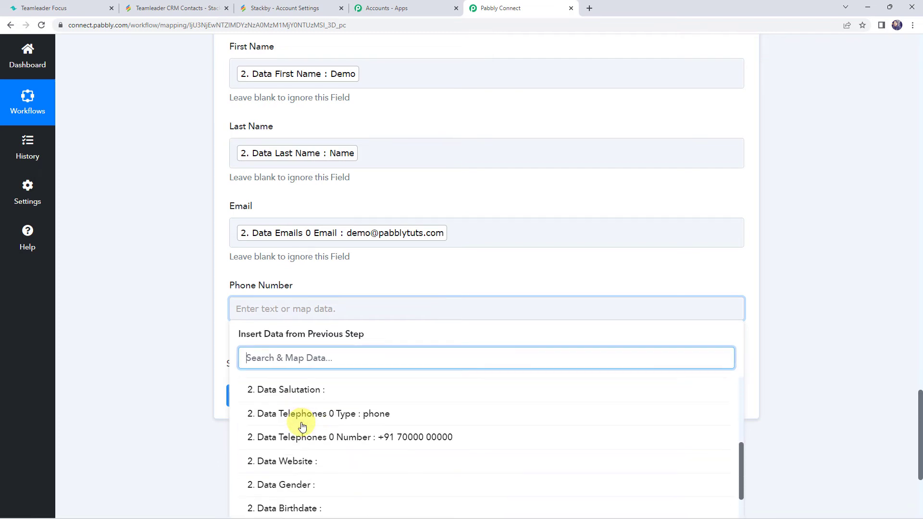
pyautogui.click(303, 437)
pyautogui.click(169, 342)
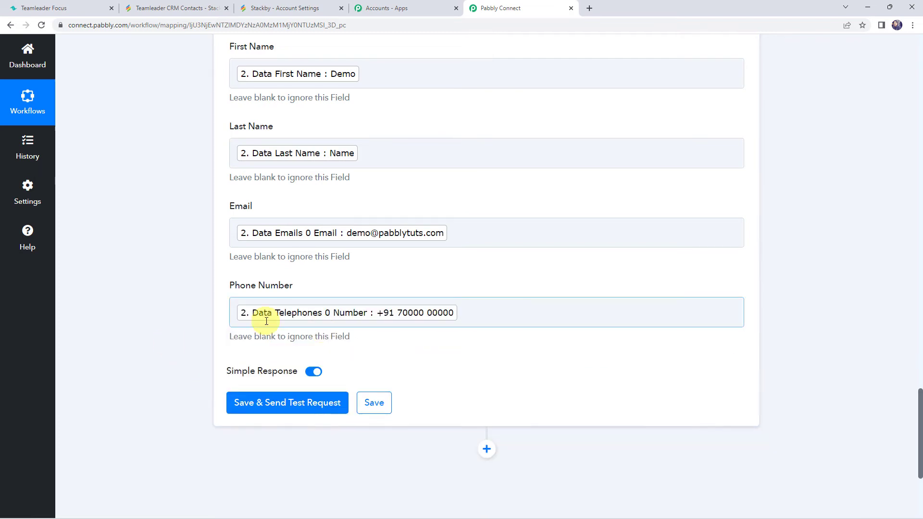
# Save and send a test request for the Stackby step, and check the Stackby table for the new row
pyautogui.click(298, 404)
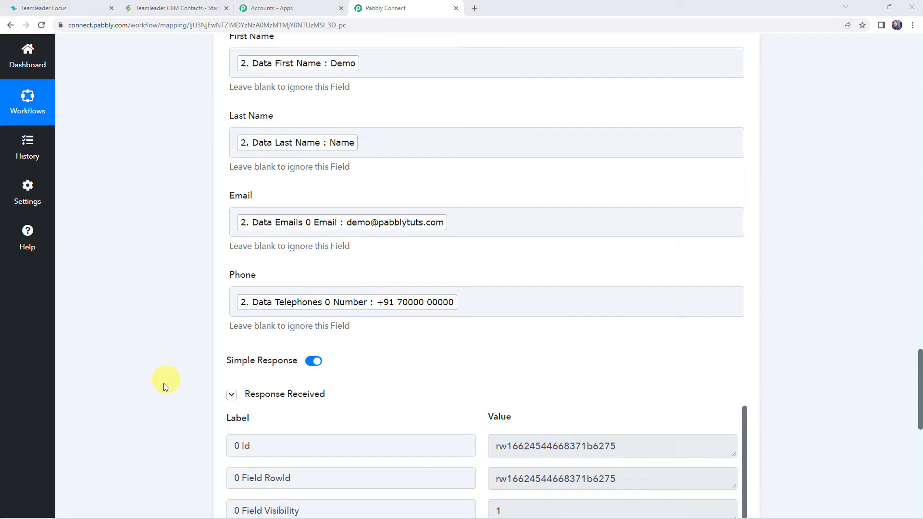
pyautogui.scroll(-4, 161, 394)
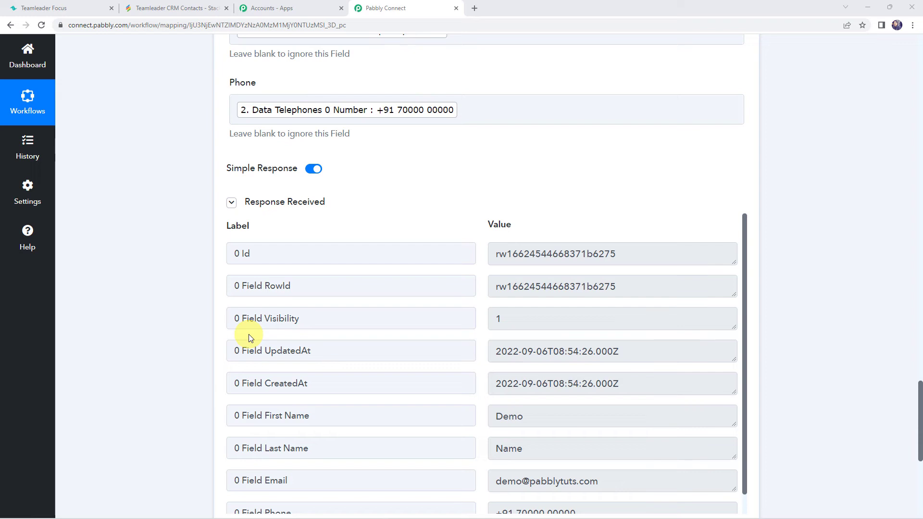
pyautogui.click(166, 8)
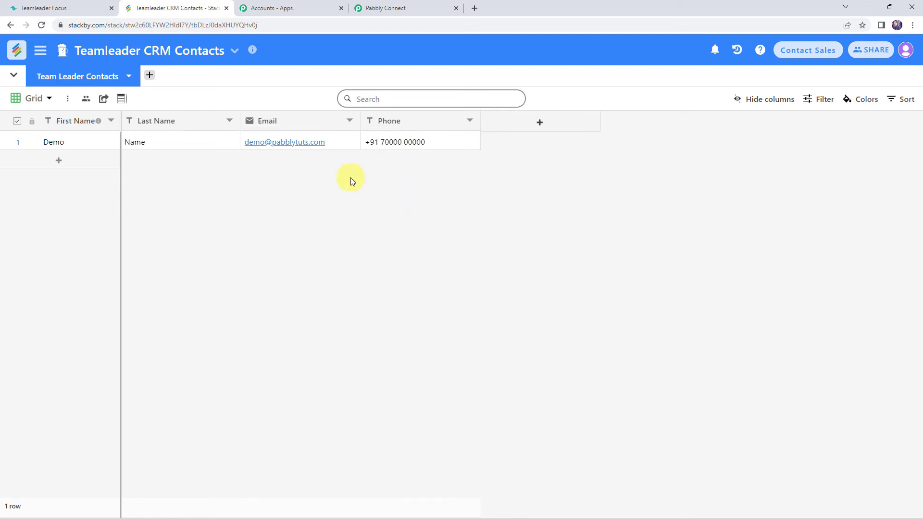
pyautogui.click(414, 9)
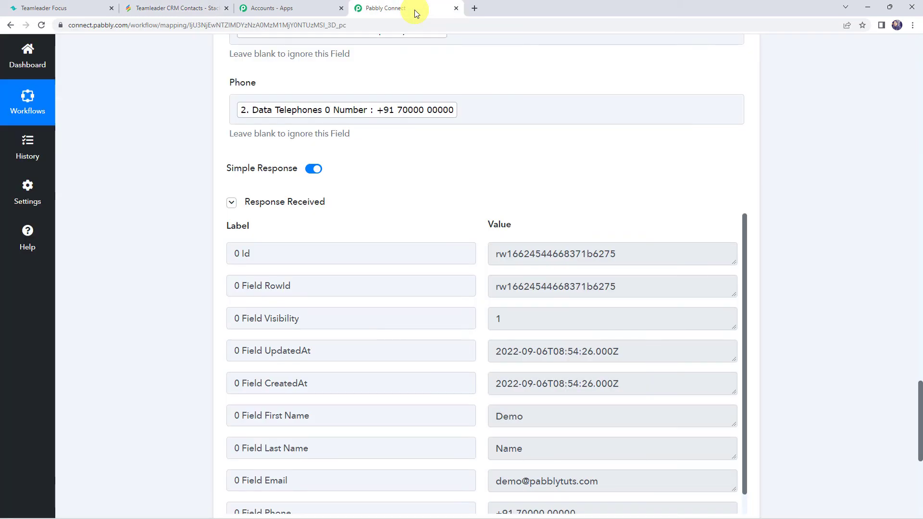
# Save the Stackby action step and dismiss the confirmation
pyautogui.scroll(-3, 240, 336)
pyautogui.click(377, 388)
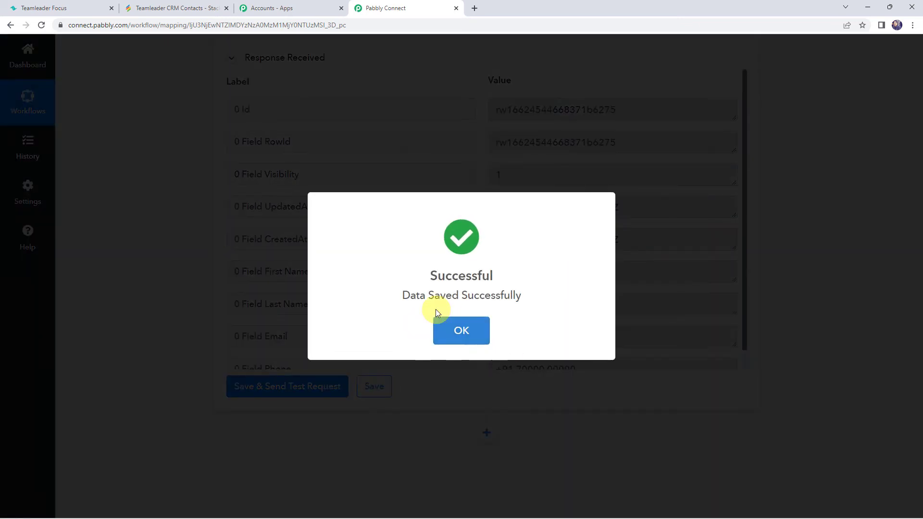
pyautogui.click(446, 321)
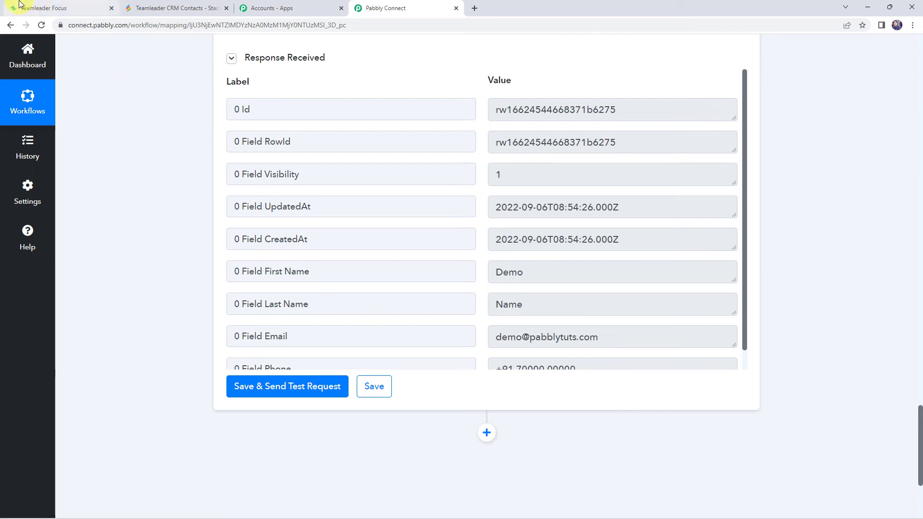
# Switch to Teamleader, open a new contact form, and enter first name Dummy and last name Customer
pyautogui.click(39, 8)
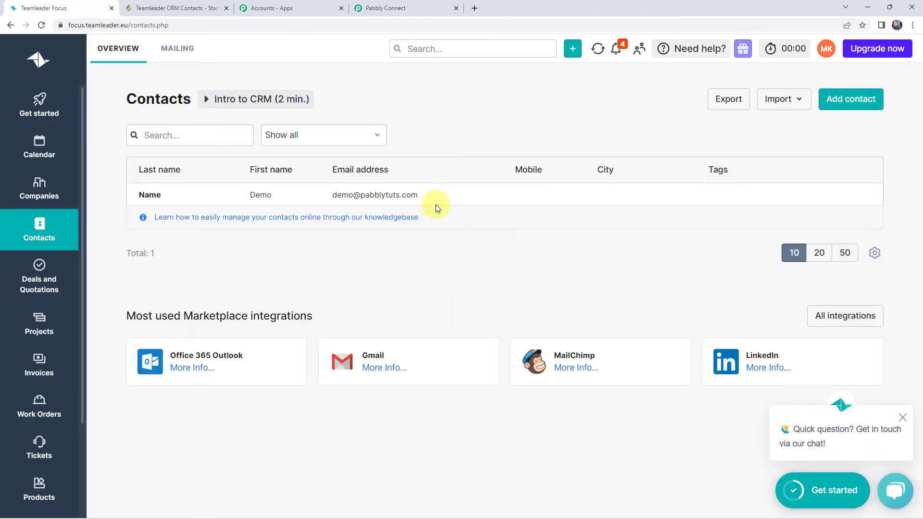
pyautogui.click(836, 107)
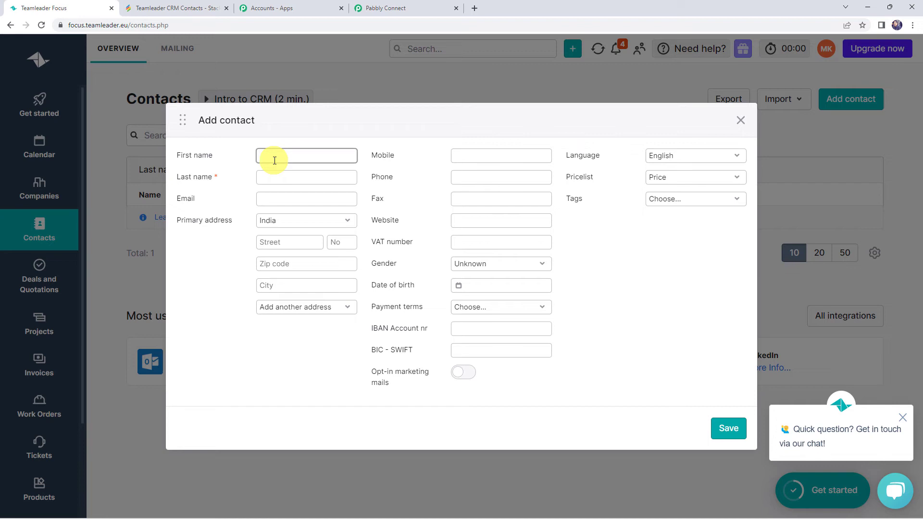
pyautogui.write('Dummy')
pyautogui.press('Tab')
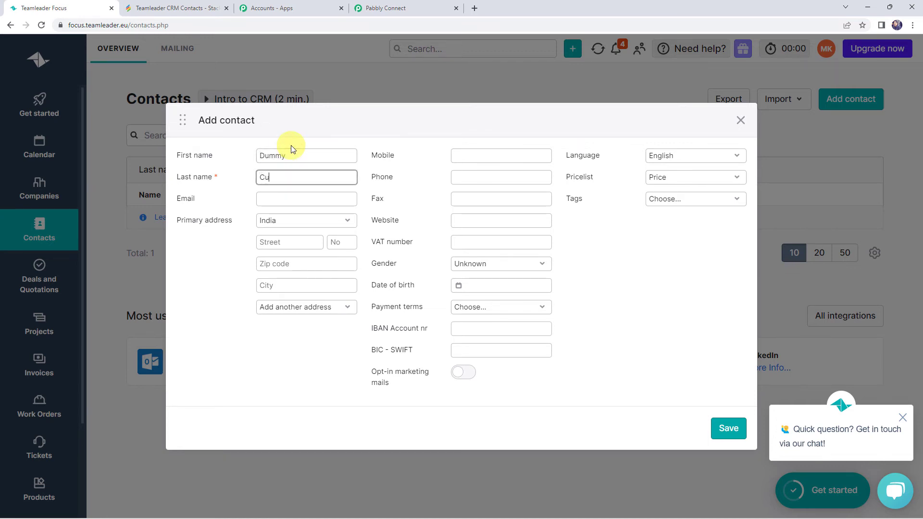
pyautogui.write('Customer')
pyautogui.press('Tab')
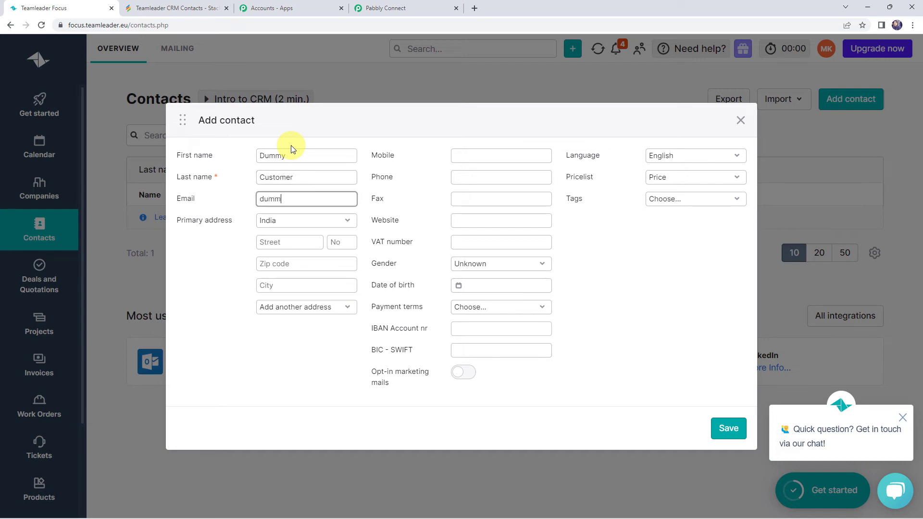
# Fill in the contact's e-mail address and phone number, then save the new contact
pyautogui.click(456, 176)
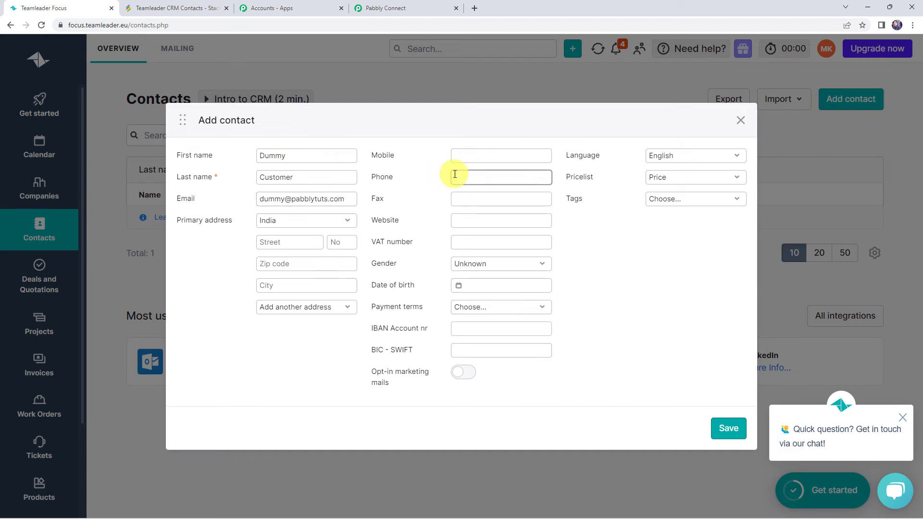
pyautogui.write('9000000000')
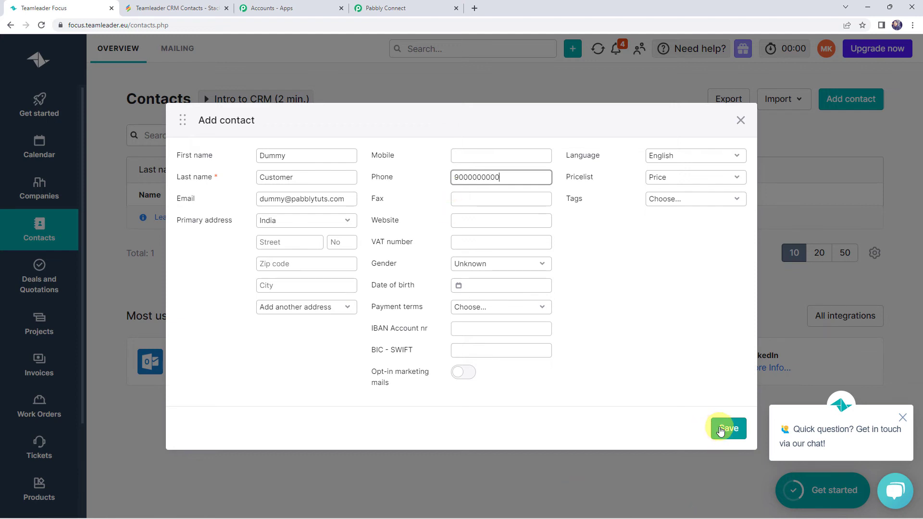
pyautogui.click(726, 427)
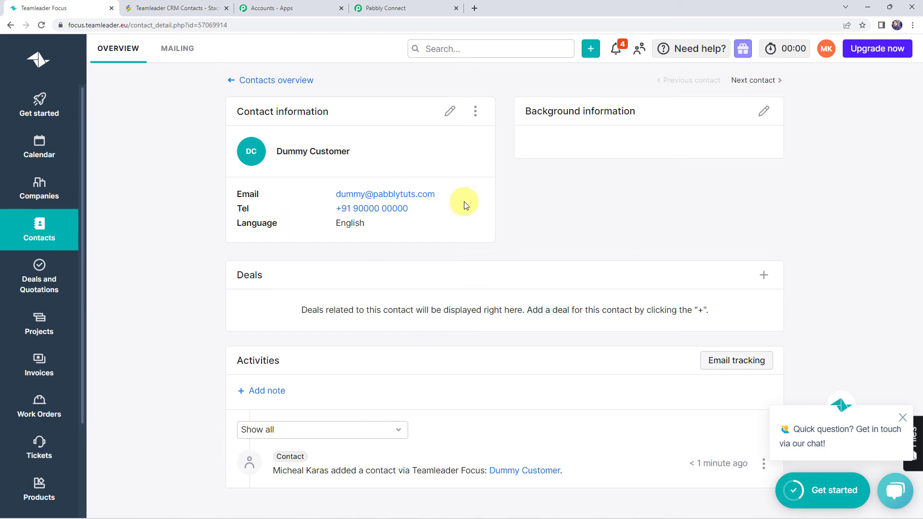
# Switch to the Stackby table and reload it to check for the new contact row
pyautogui.click(183, 9)
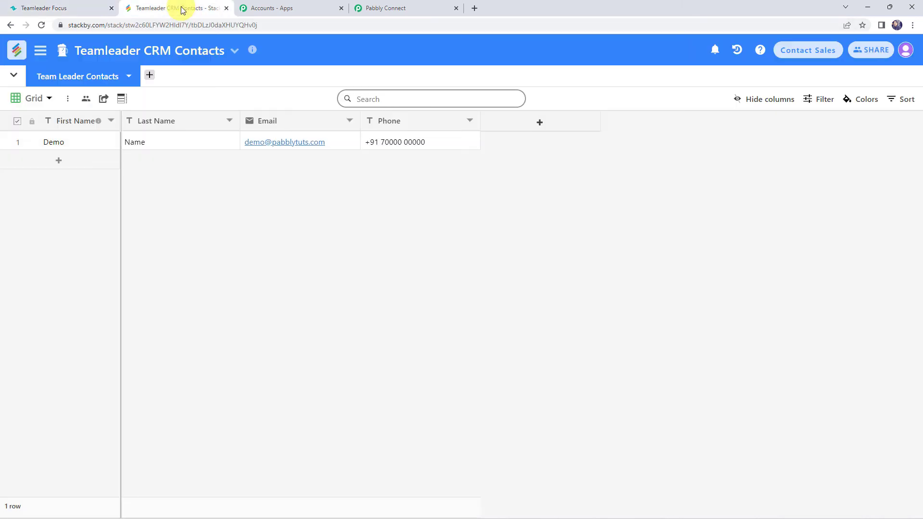
pyautogui.click(43, 25)
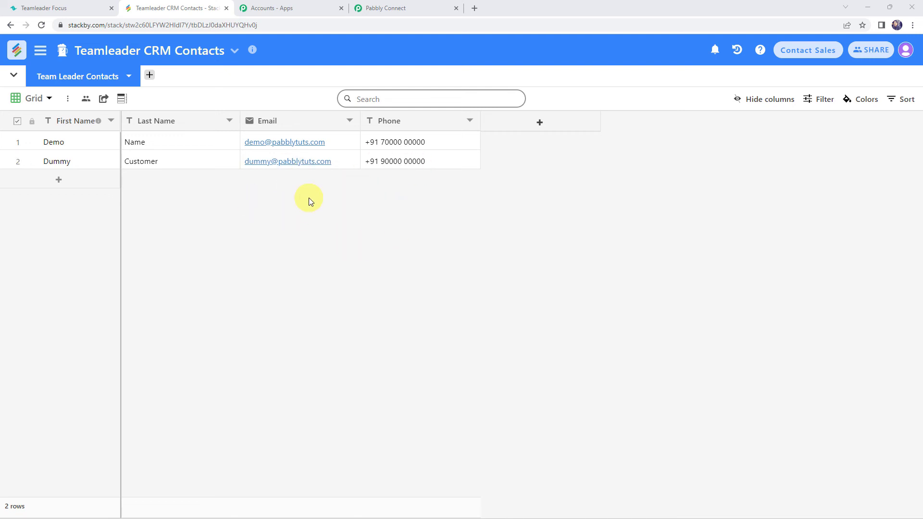
# Return to the Pabbly workflow and collapse the Teamleader New Contact trigger step
pyautogui.click(405, 7)
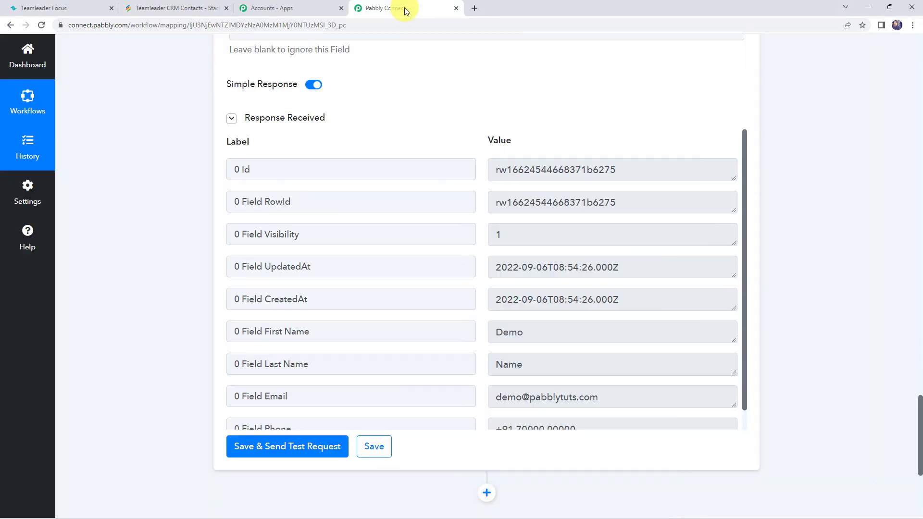
pyautogui.scroll(6, 186, 223)
pyautogui.scroll(10, 186, 223)
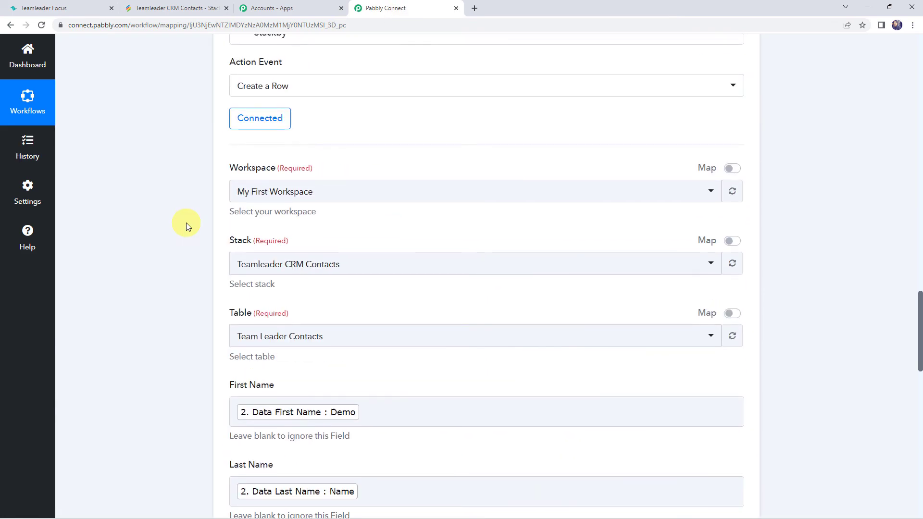
pyautogui.scroll(5, 340, 191)
pyautogui.scroll(12, 339, 191)
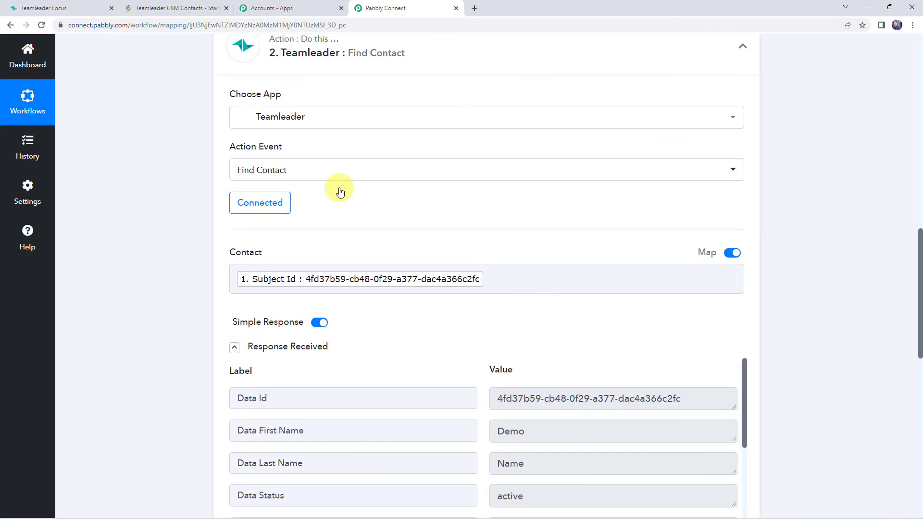
pyautogui.scroll(6, 385, 288)
pyautogui.scroll(4, 385, 289)
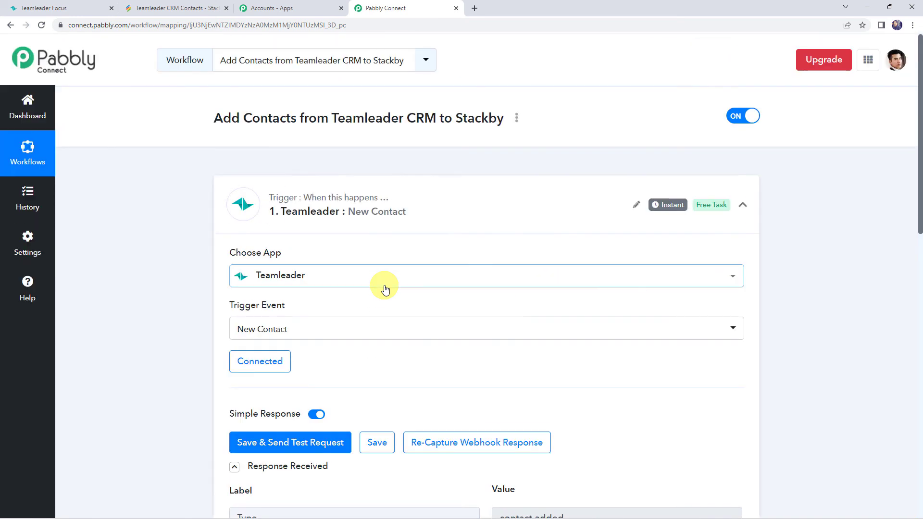
pyautogui.click(443, 212)
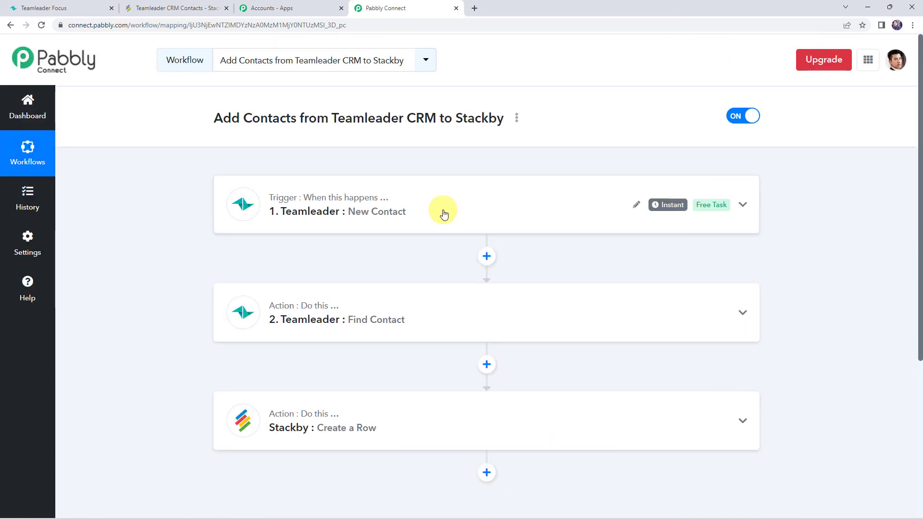